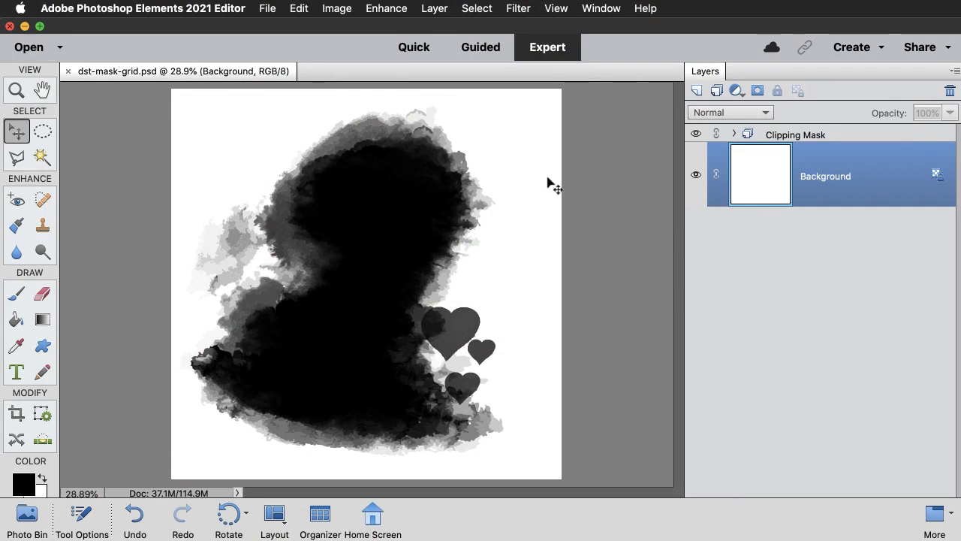
- Expand the Clipping Mask group and examine the mask layers it contains
left_click(735, 135)
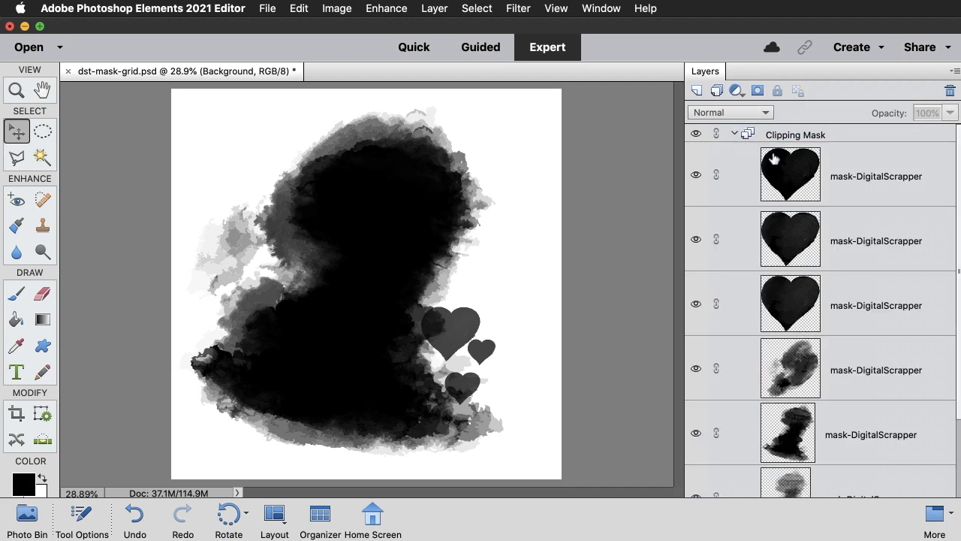
left_click_drag(958, 198, 957, 261)
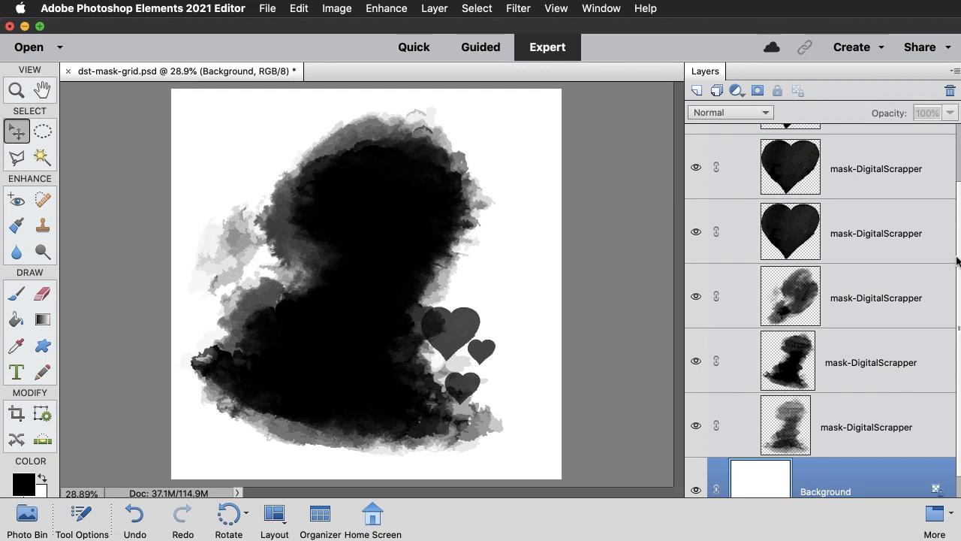
scroll(957, 260, "up", 3)
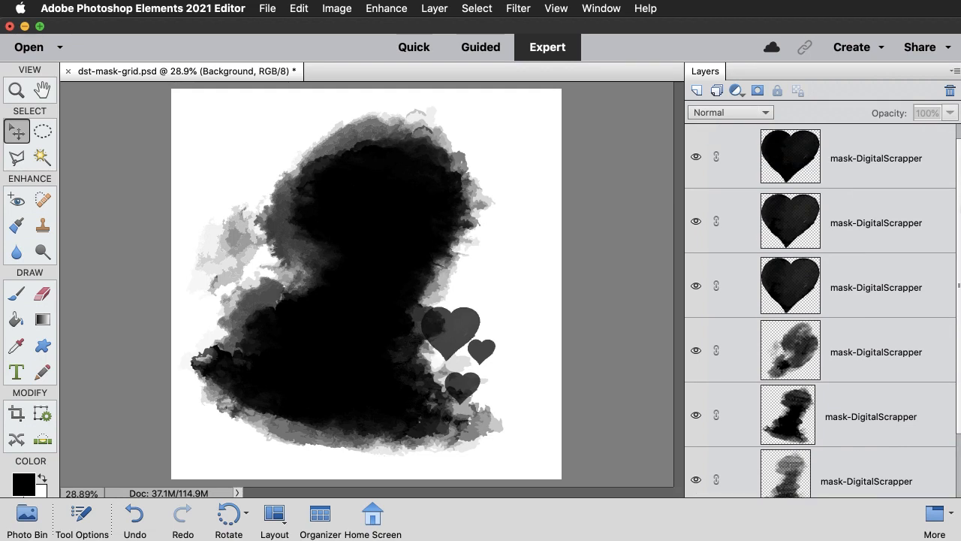
scroll(823, 311, "up", 1)
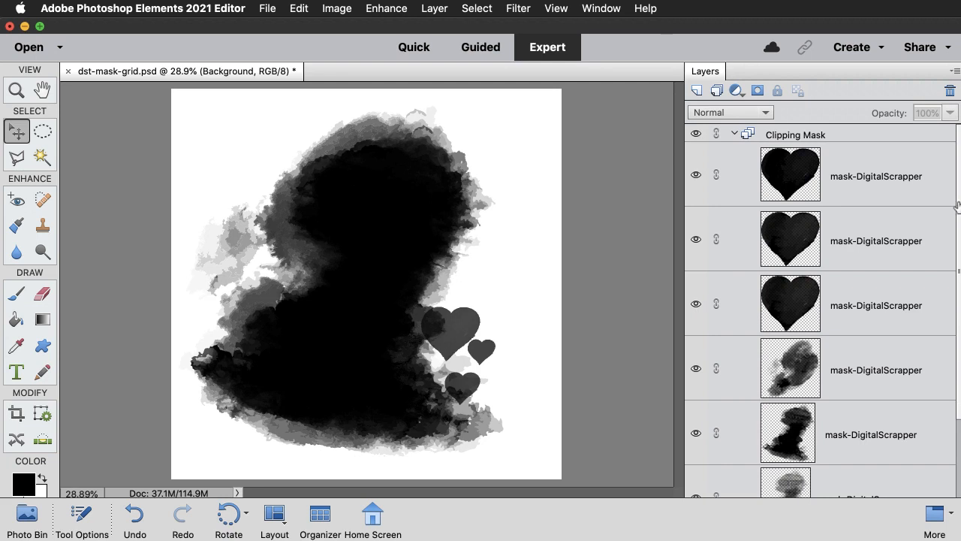
- Try moving the large heart mask slightly on its own, undo the move, and collapse the Clipping Mask group
left_click(867, 304)
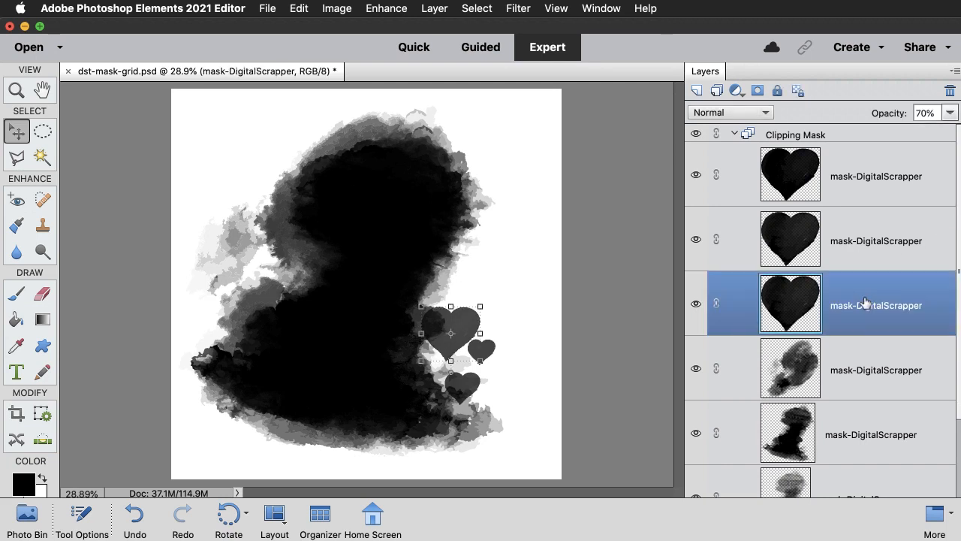
mouse_move(521, 350)
left_mouse_down()
mouse_move(534, 326)
mouse_move(524, 347)
left_mouse_up()
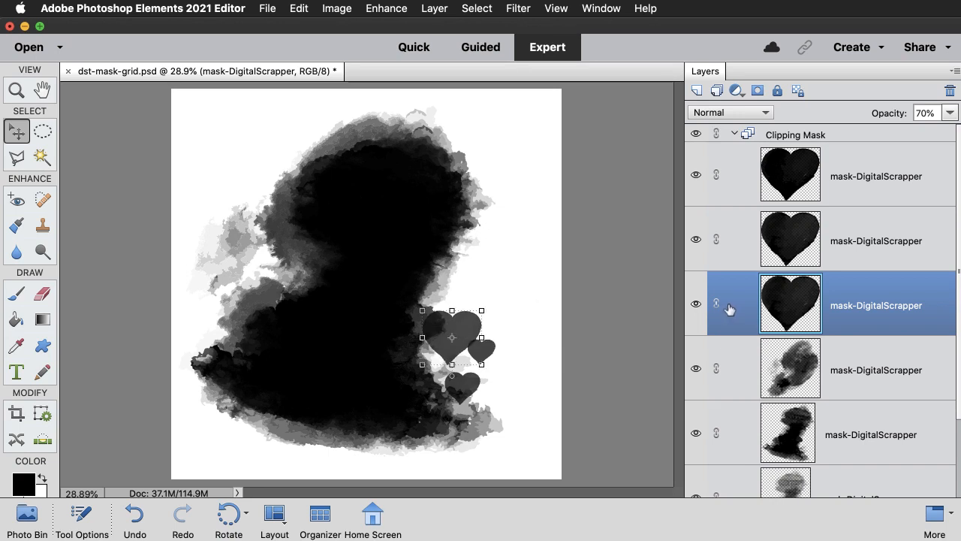
key("super+z")
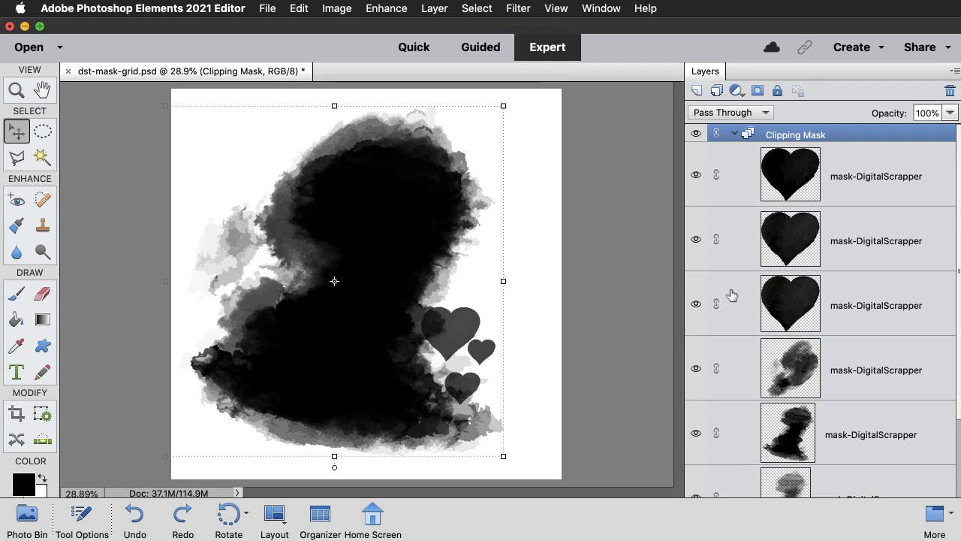
left_click(735, 134)
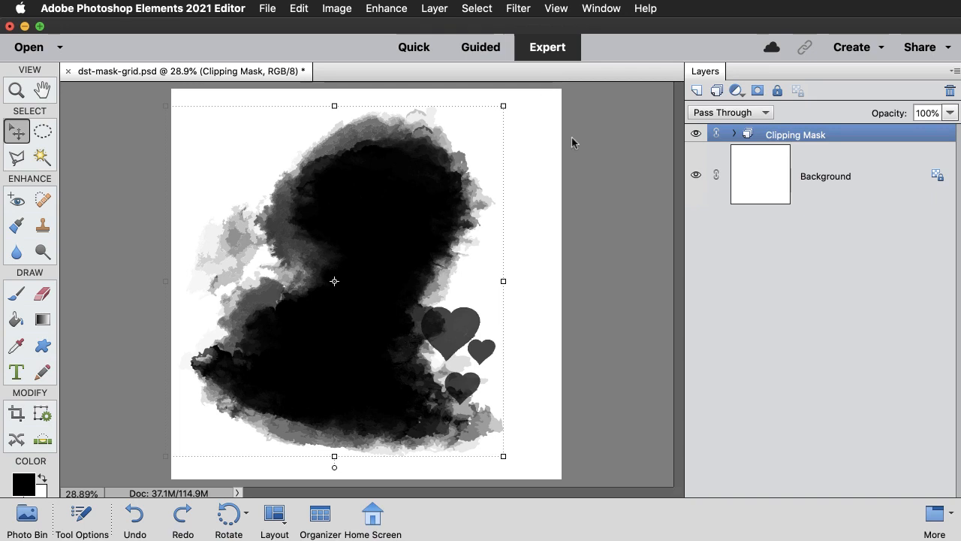
- Display the rulers along the edges of the document
left_click(546, 14)
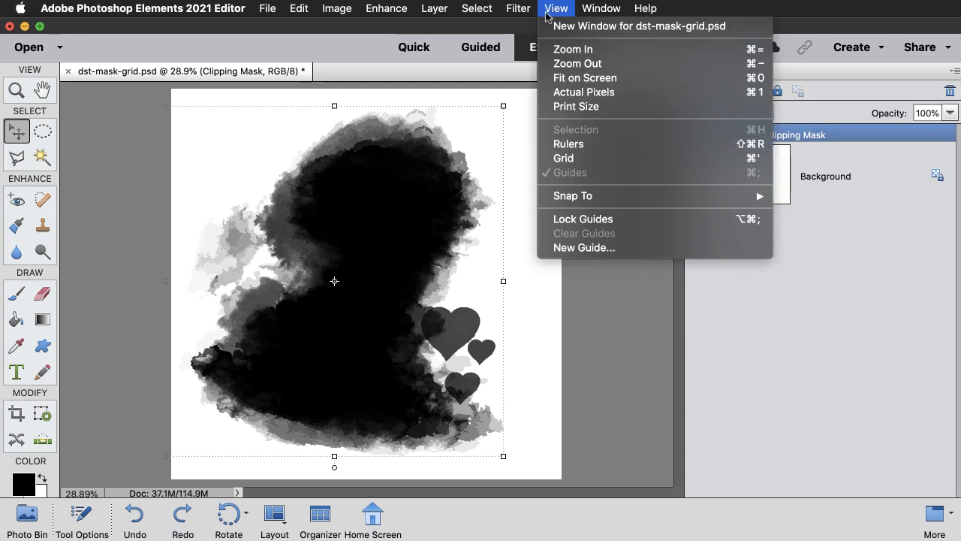
left_click(569, 145)
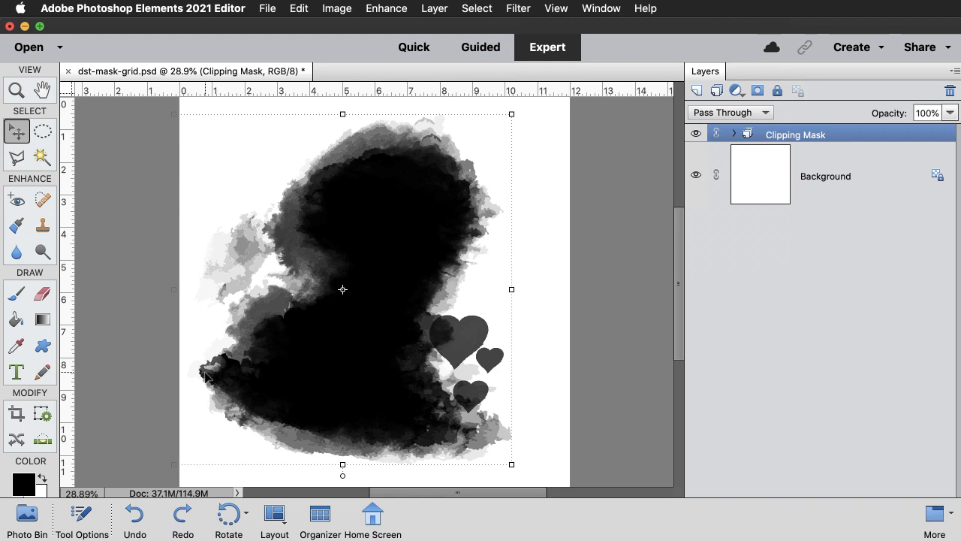
key("super+0")
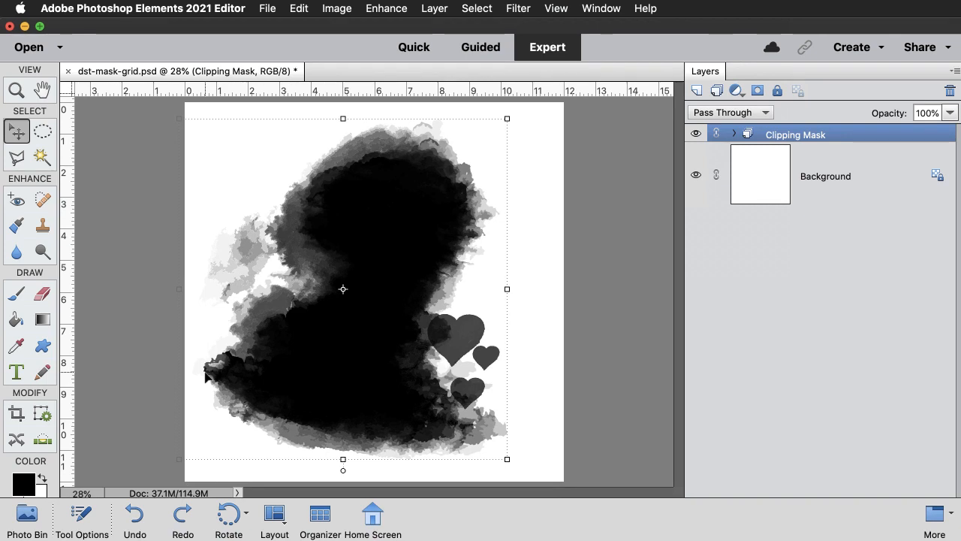
key("super+minus")
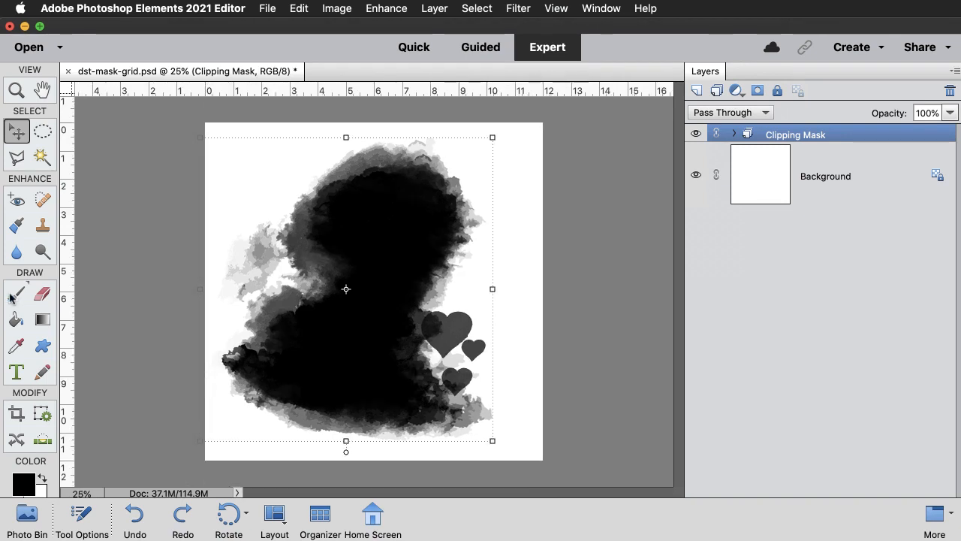
- Choose the Hard Round 1 pixel tip from the Default Brushes set for the Brush tool
key("b")
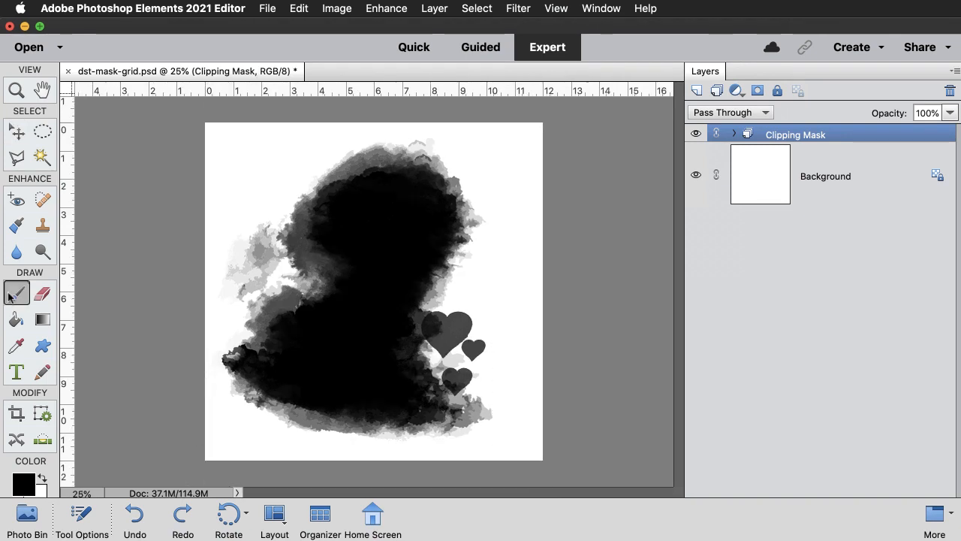
left_click(83, 517)
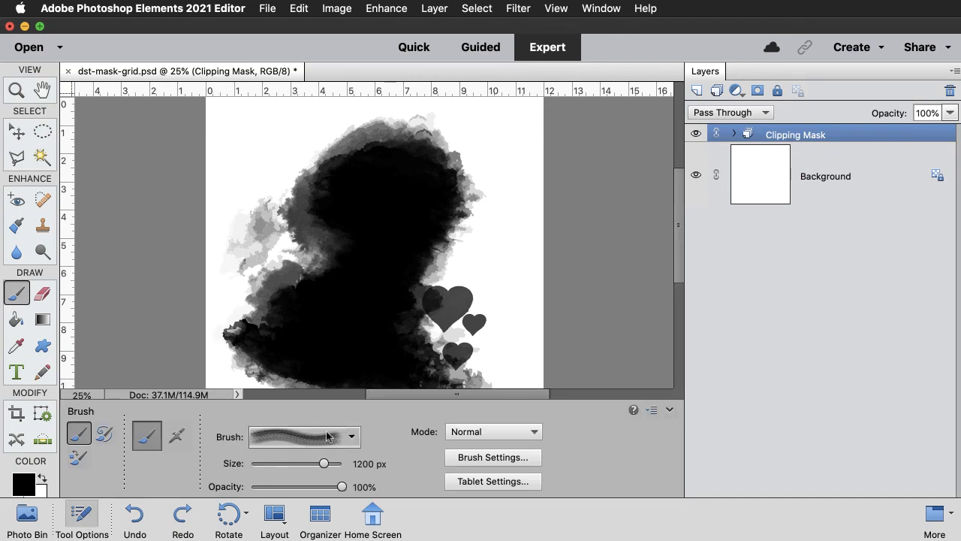
left_click(352, 438)
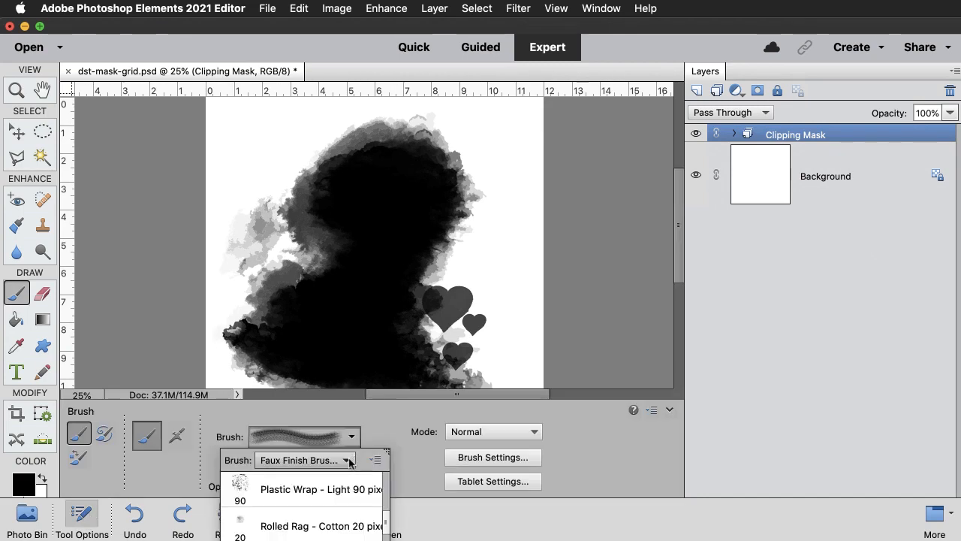
left_click(348, 460)
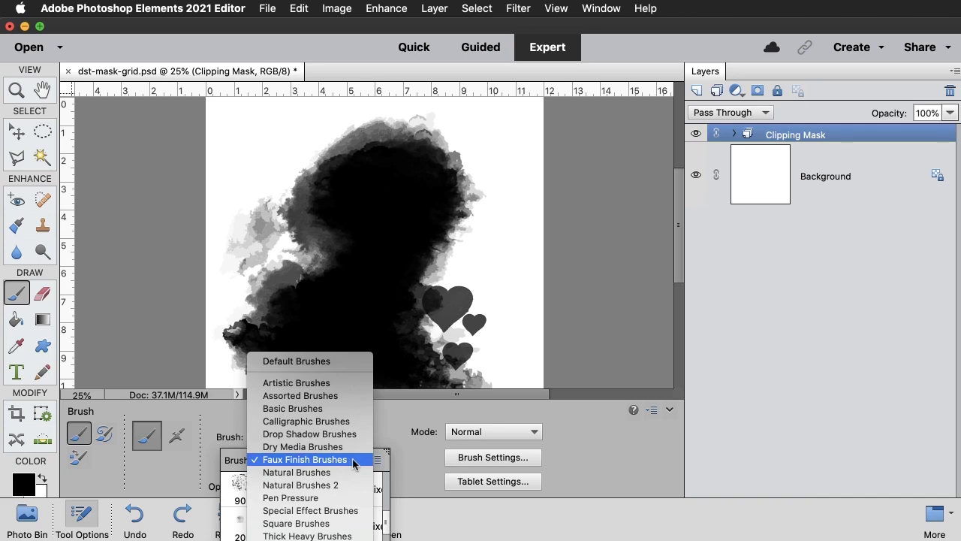
left_click(325, 362)
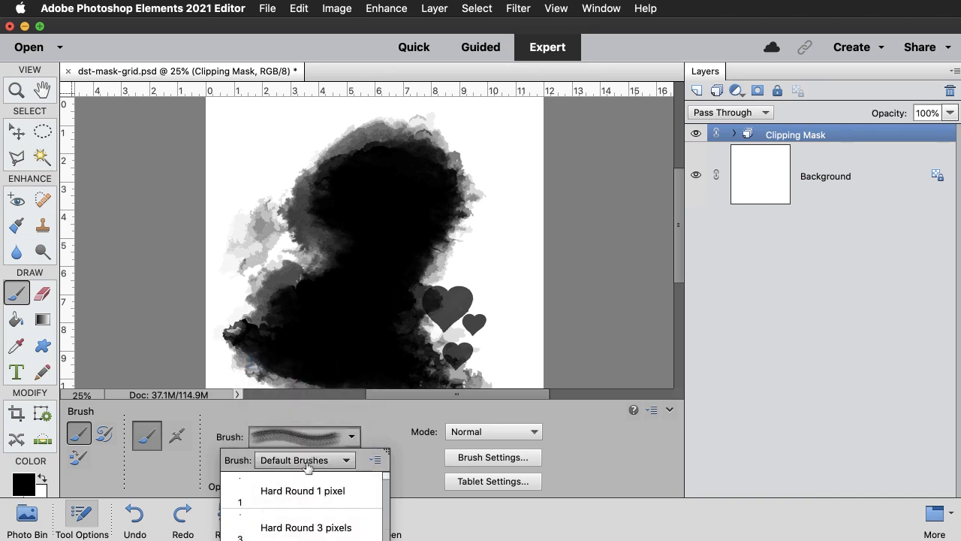
left_click(298, 496)
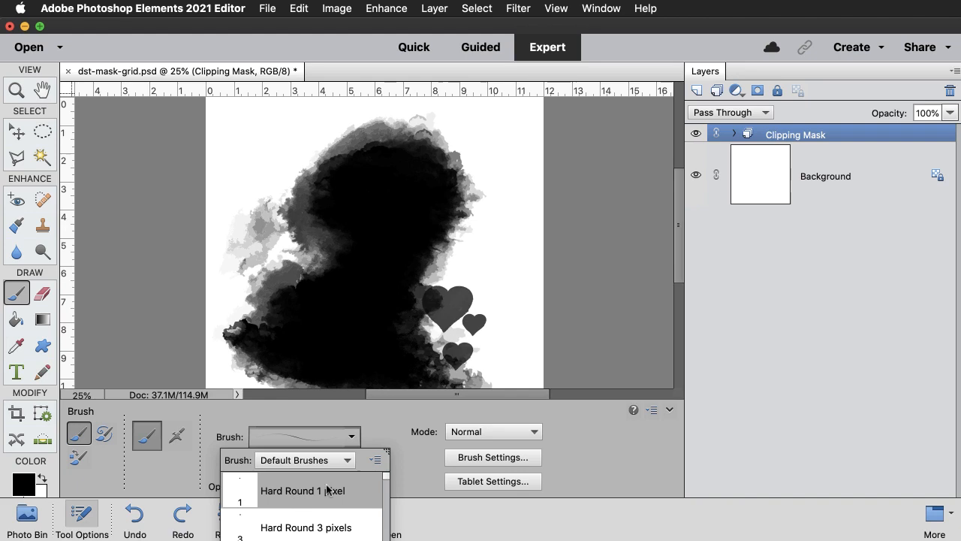
left_click(391, 420)
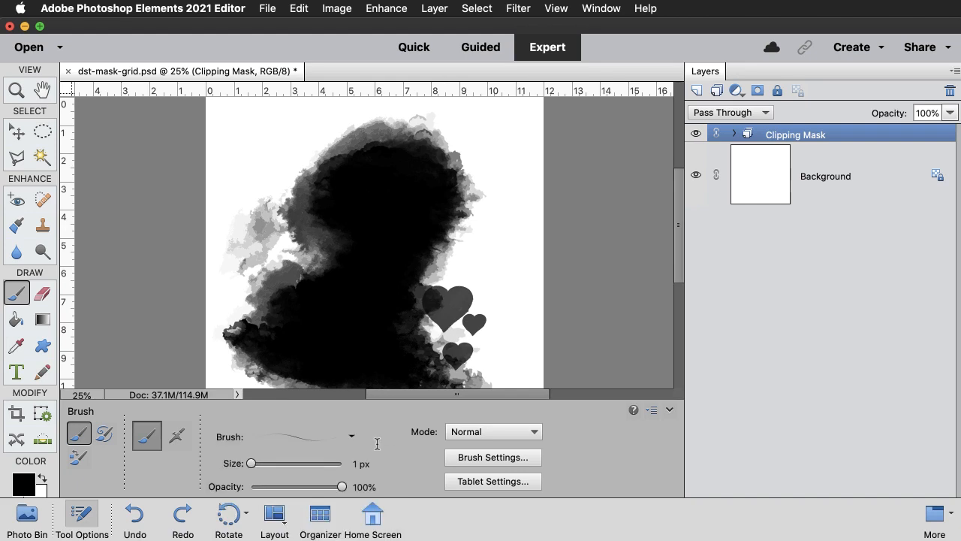
- Set the brush size to 12 px and check its opacity and additional brush settings
left_click(362, 464)
type("12")
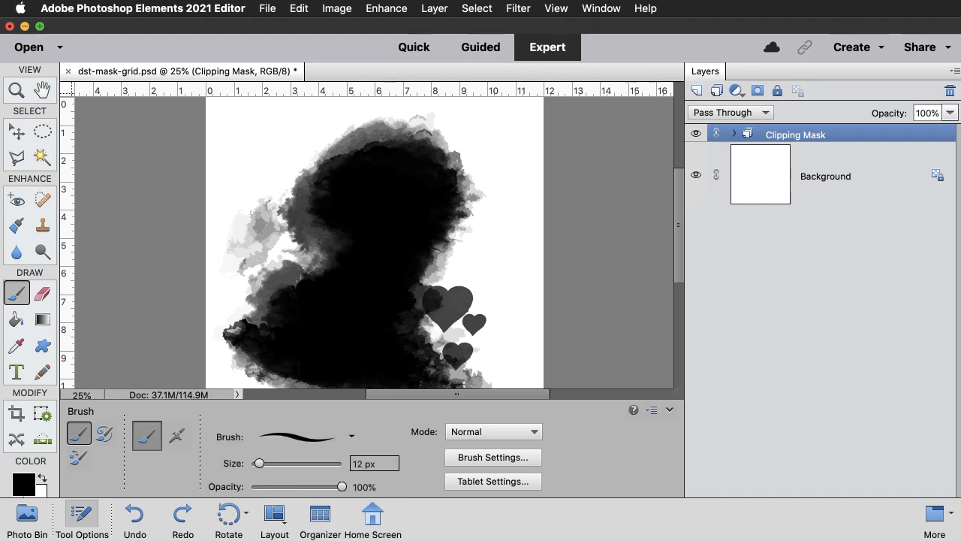
key("Return")
left_click(377, 488)
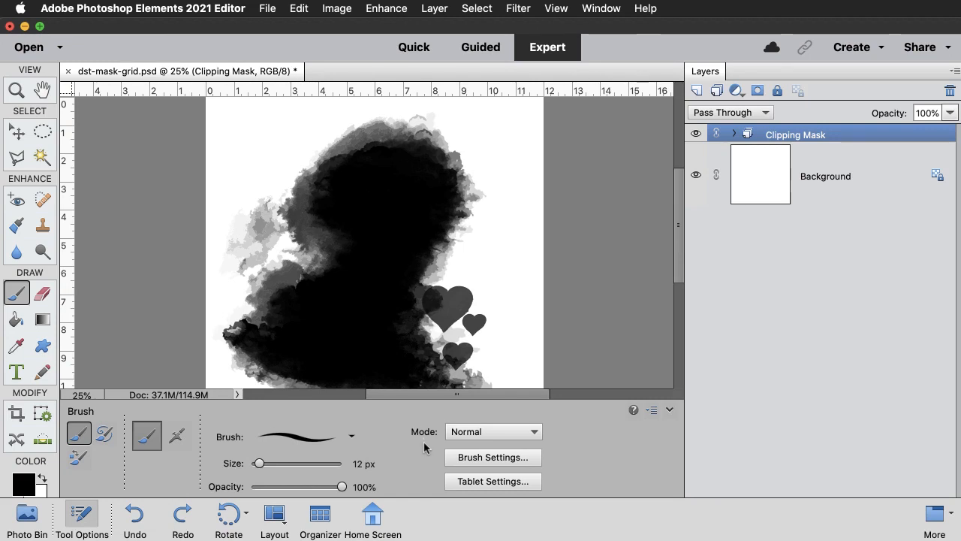
left_click(485, 458)
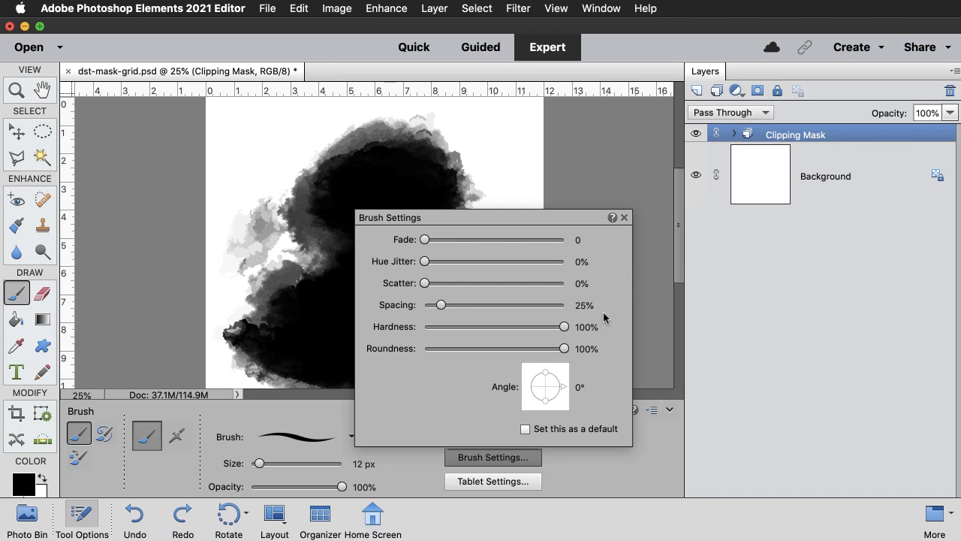
left_click(607, 484)
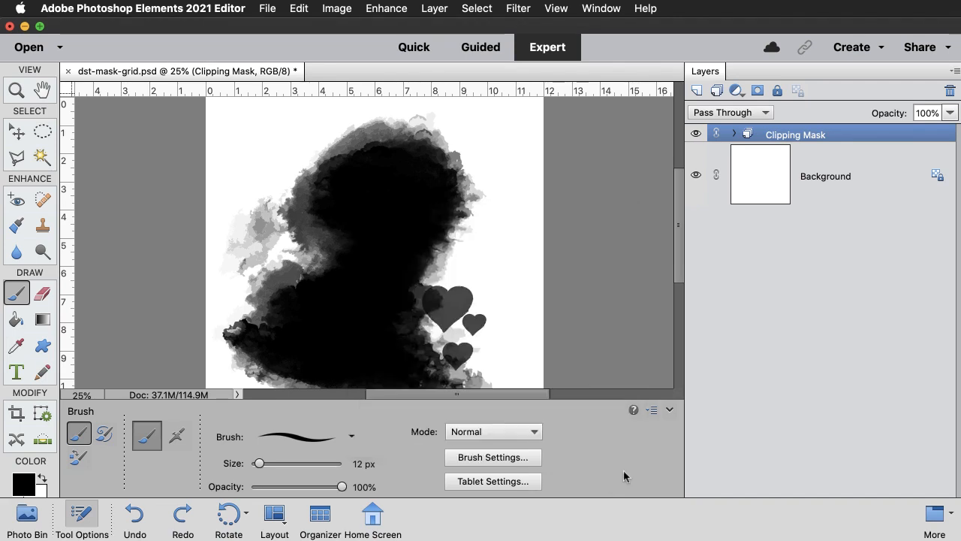
left_click(669, 411)
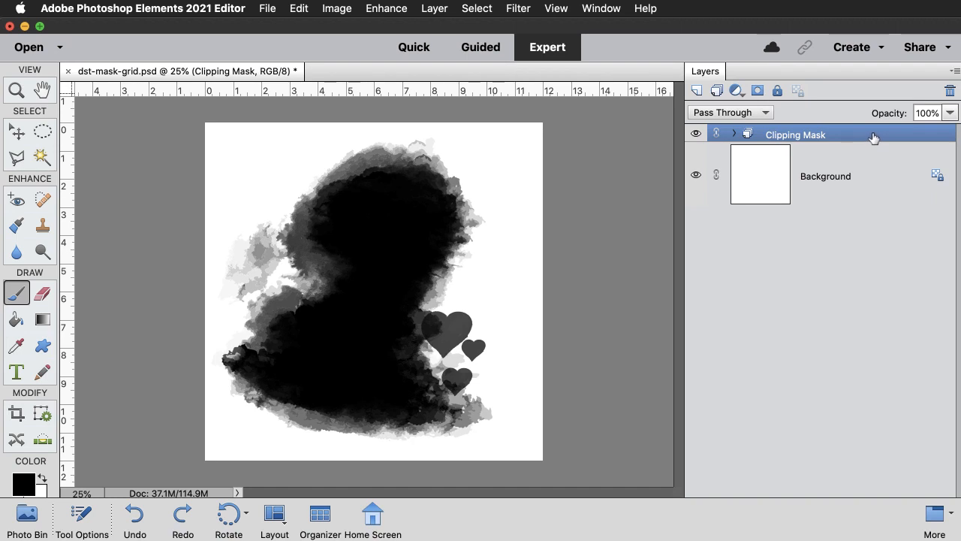
- Add a layer mask to the Clipping Mask group and make black the foreground color
left_click(757, 91)
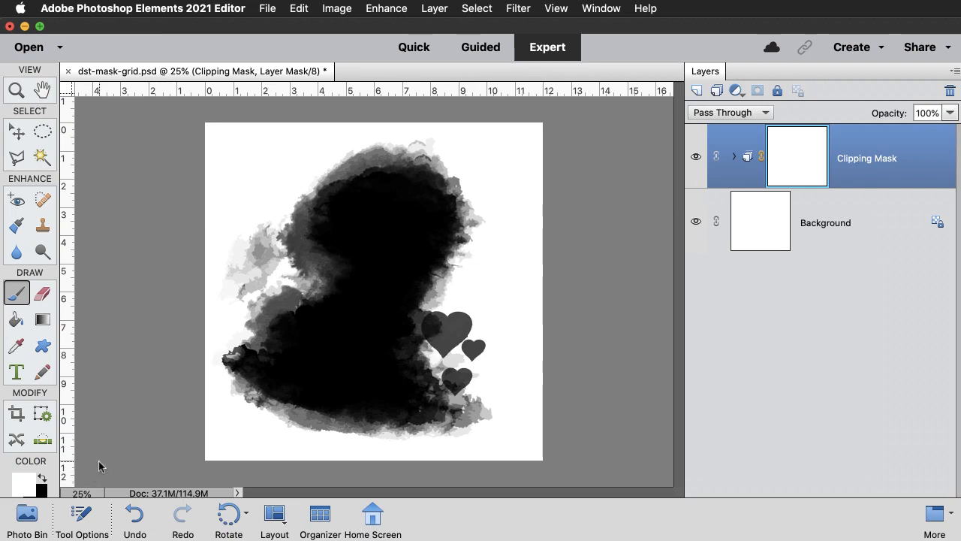
key("x")
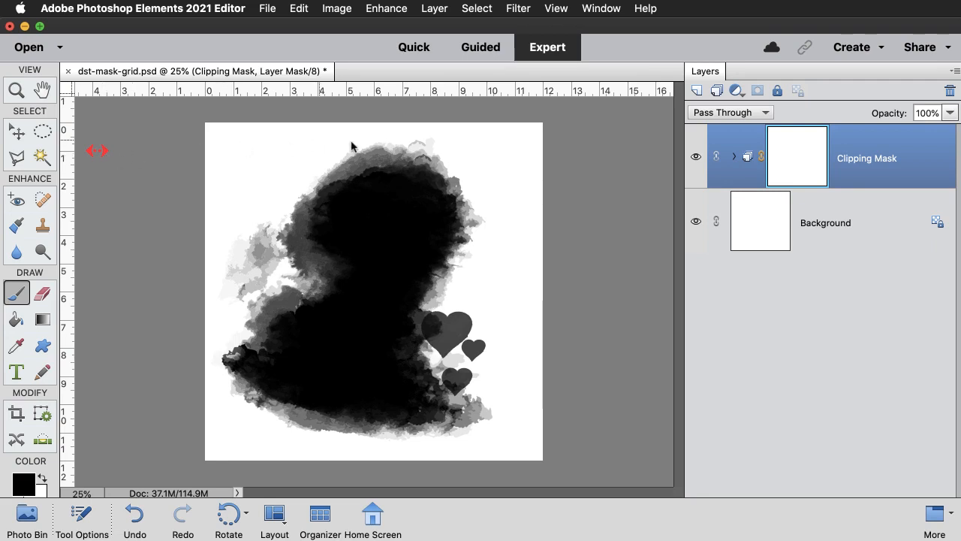
- Paint straight horizontal black lines across the group's layer mask at ruler marks 1, 3, 5, 7, 9 and 11
left_click(614, 149)
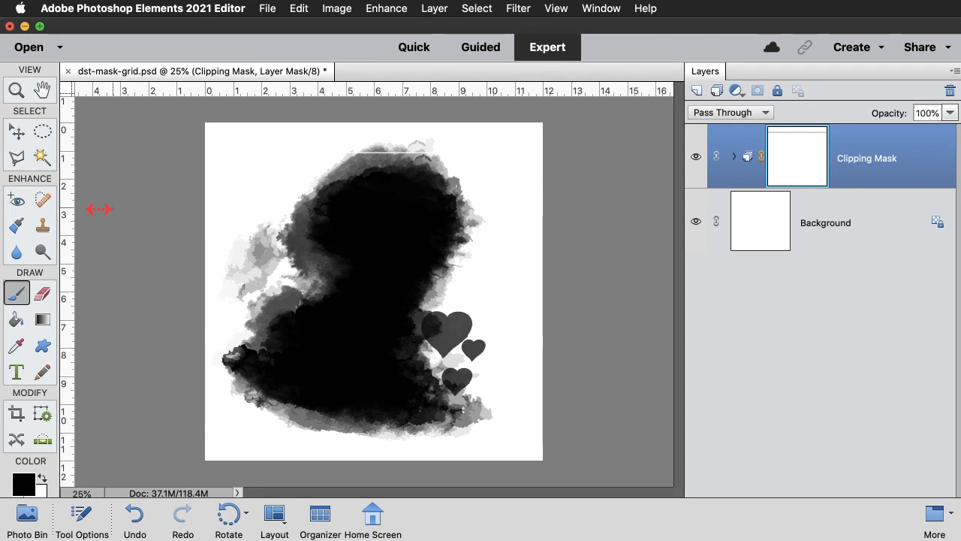
left_click_drag(113, 207, 348, 206)
left_click(622, 196)
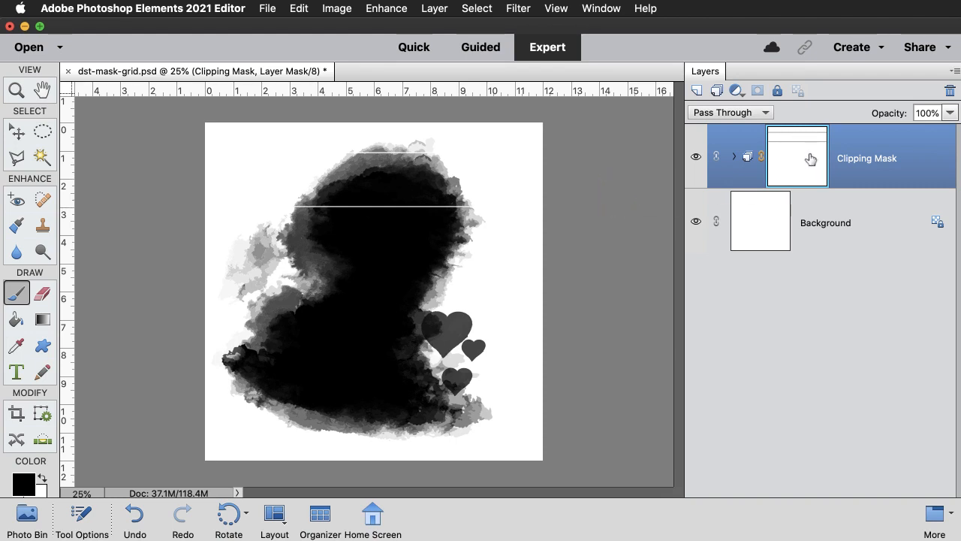
key("super+z")
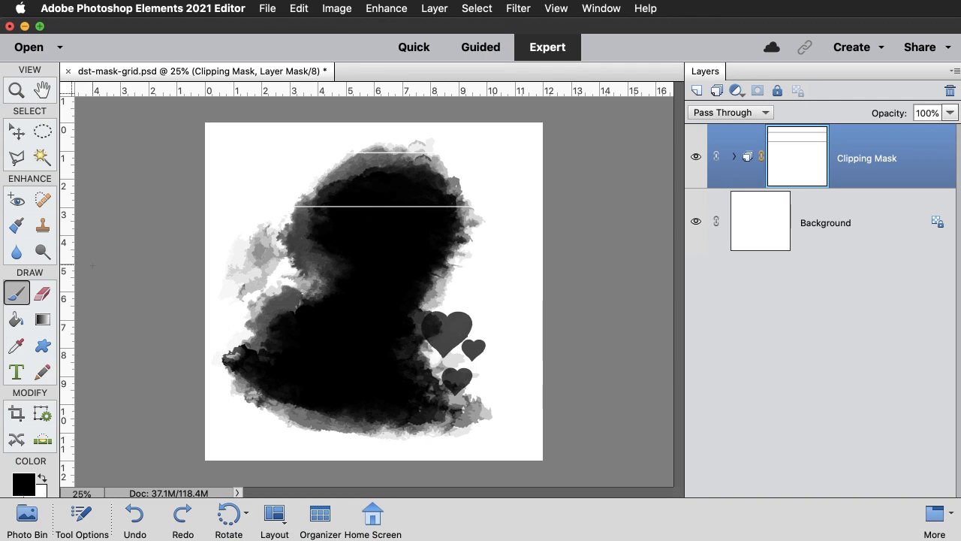
left_click_drag(91, 265, 529, 264)
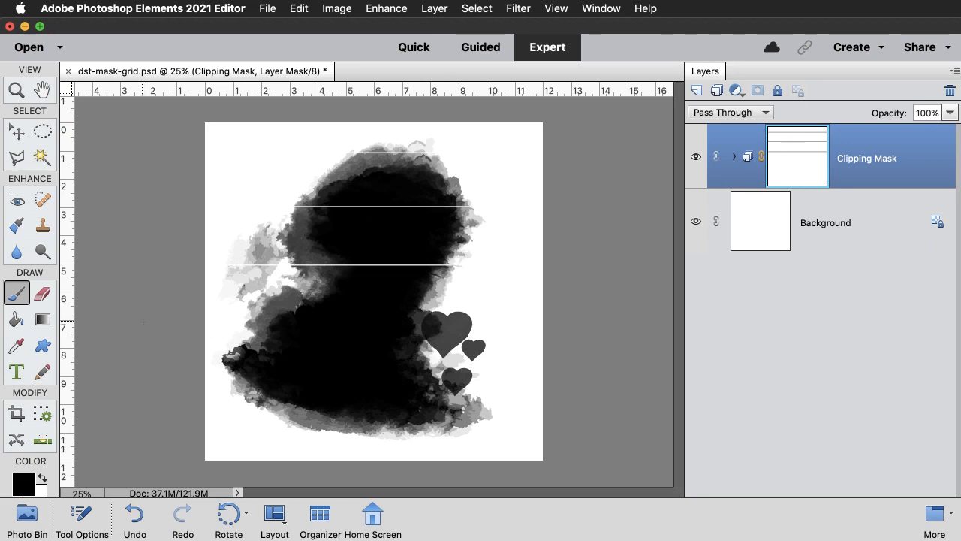
left_click_drag(141, 322, 607, 322)
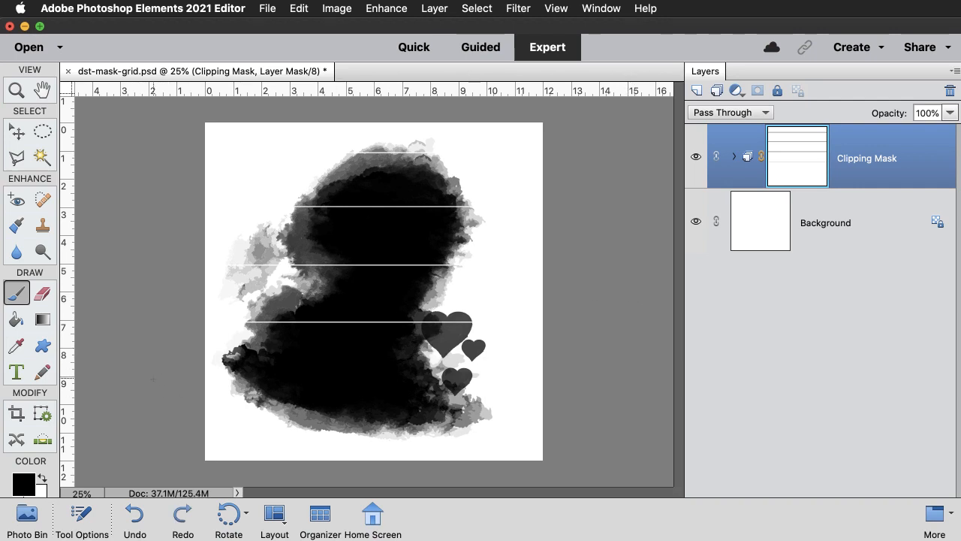
mouse_move(154, 380)
left_mouse_down()
mouse_move(330, 378)
mouse_move(578, 357)
left_mouse_up()
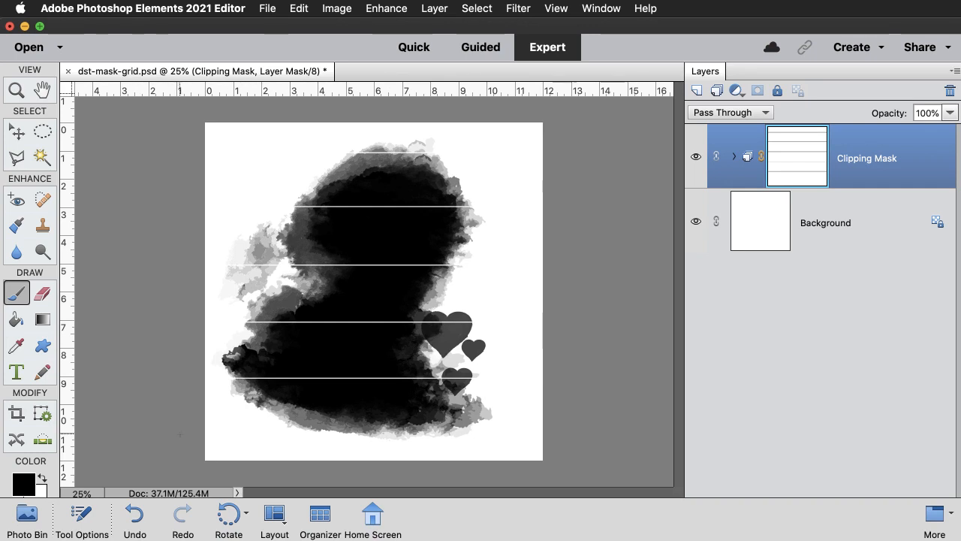
left_click_drag(269, 437, 579, 411)
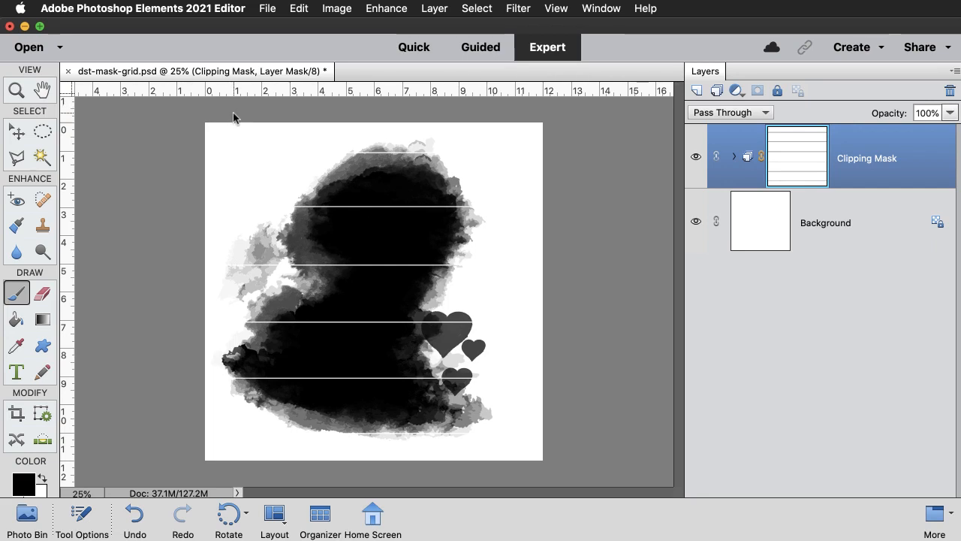
- Paint straight vertical black lines down the group's layer mask at ruler marks 1, 3, 5, 7 and 9
mouse_move(234, 113)
left_mouse_down()
mouse_move(273, 329)
mouse_move(279, 424)
mouse_move(248, 467)
left_mouse_up()
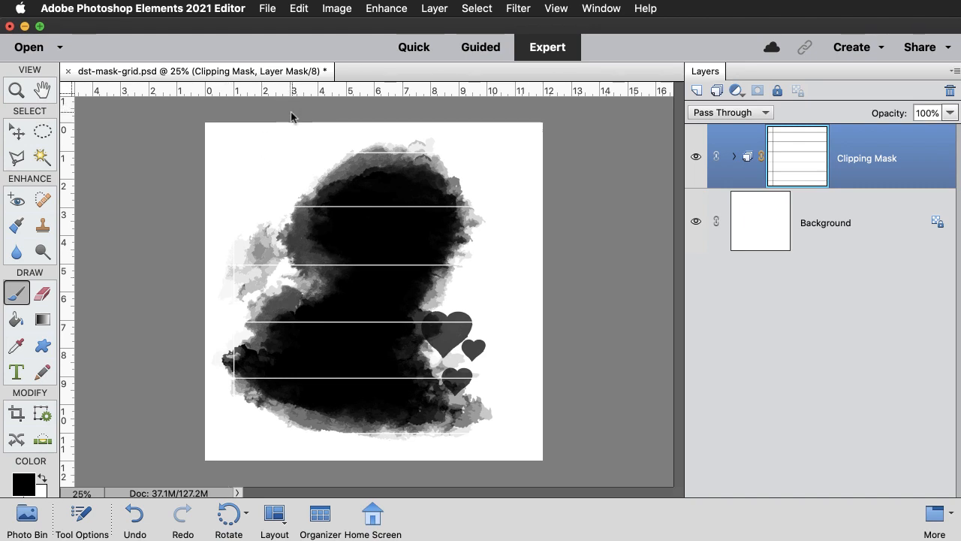
mouse_move(292, 116)
left_mouse_down()
mouse_move(315, 385)
mouse_move(298, 463)
left_mouse_up()
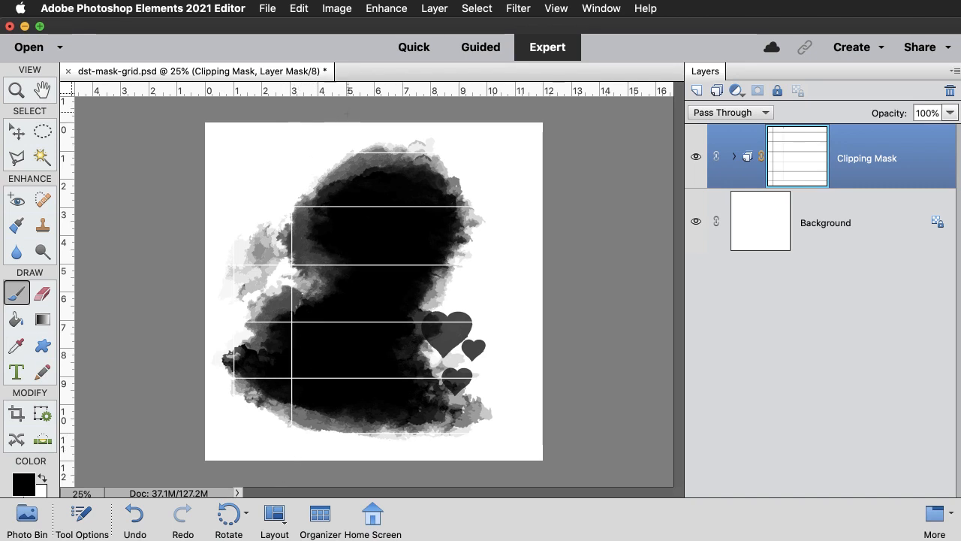
left_click_drag(346, 180, 345, 432)
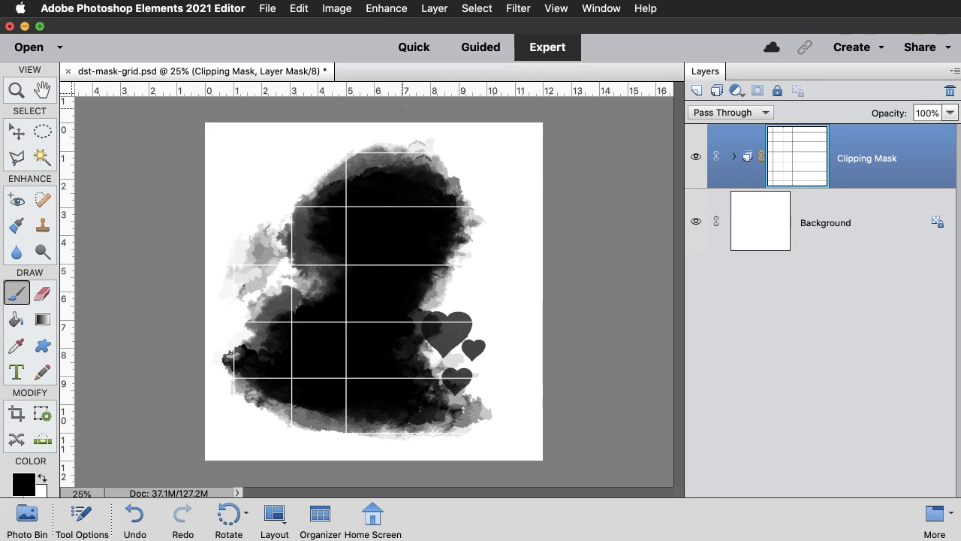
left_click_drag(403, 129, 402, 434)
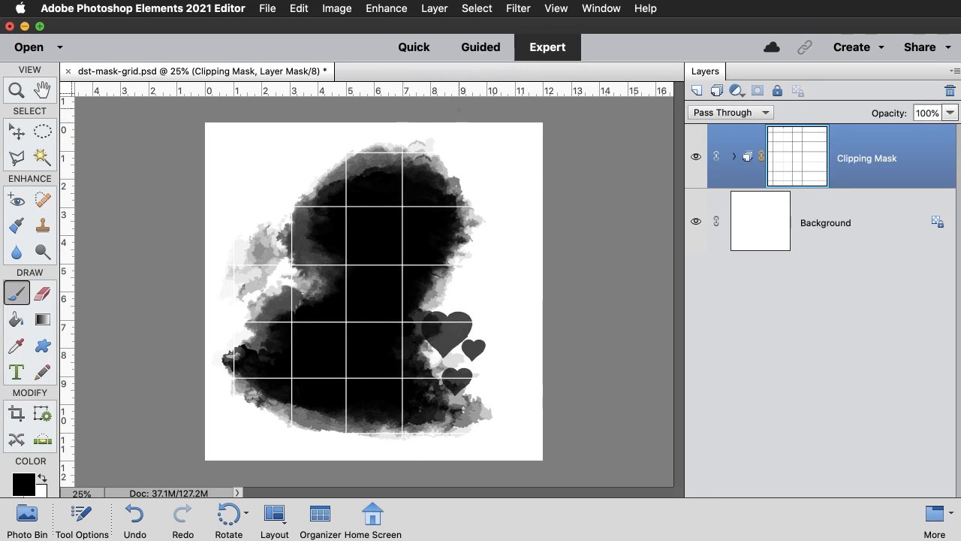
left_click_drag(459, 120, 458, 433)
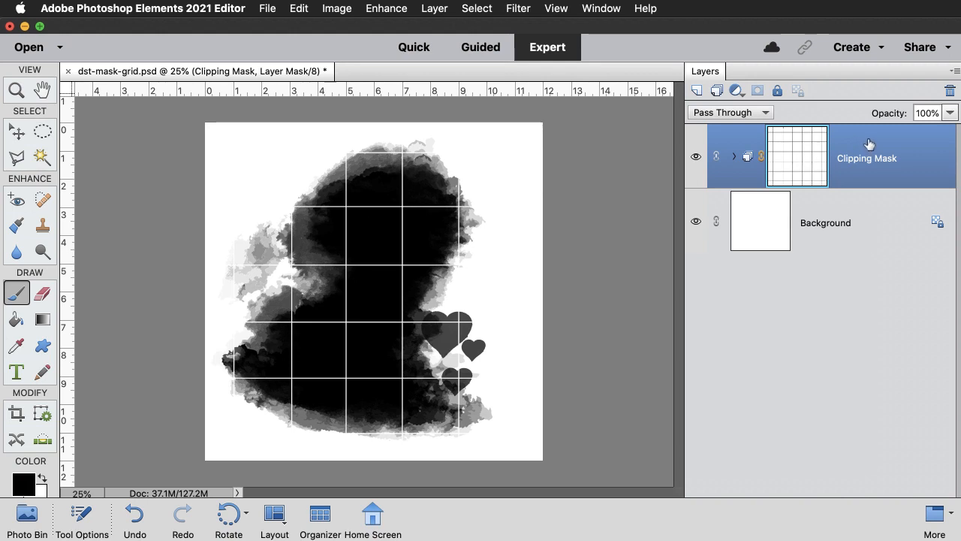
- Copy the child's CR3 portrait photo into dst-mask-grid.psd above the Clipping Mask group and clip it to the group
left_click(605, 9)
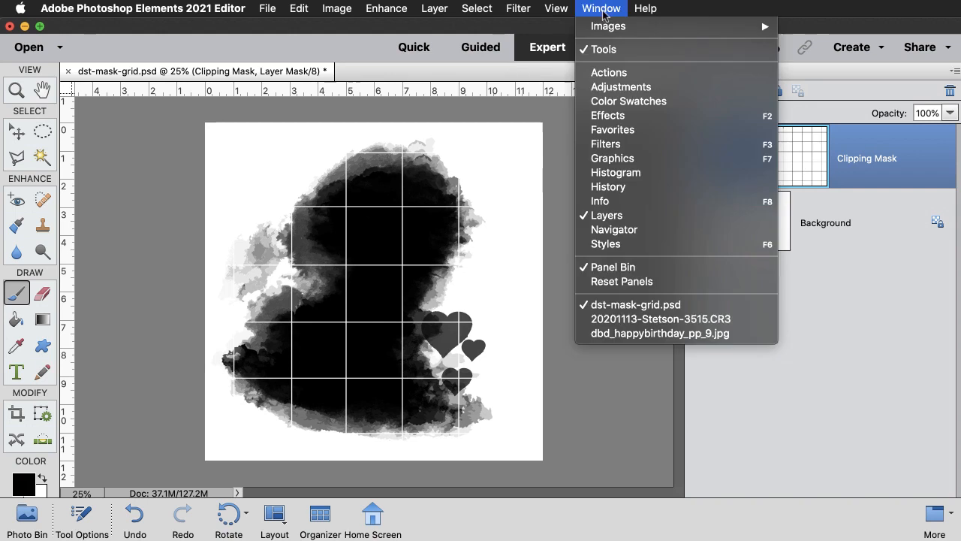
left_click(664, 320)
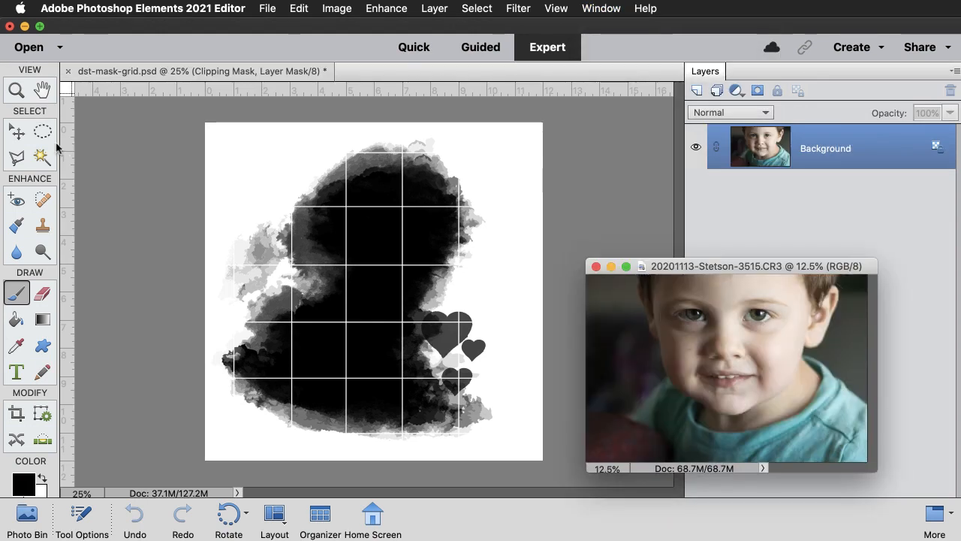
left_click(16, 133)
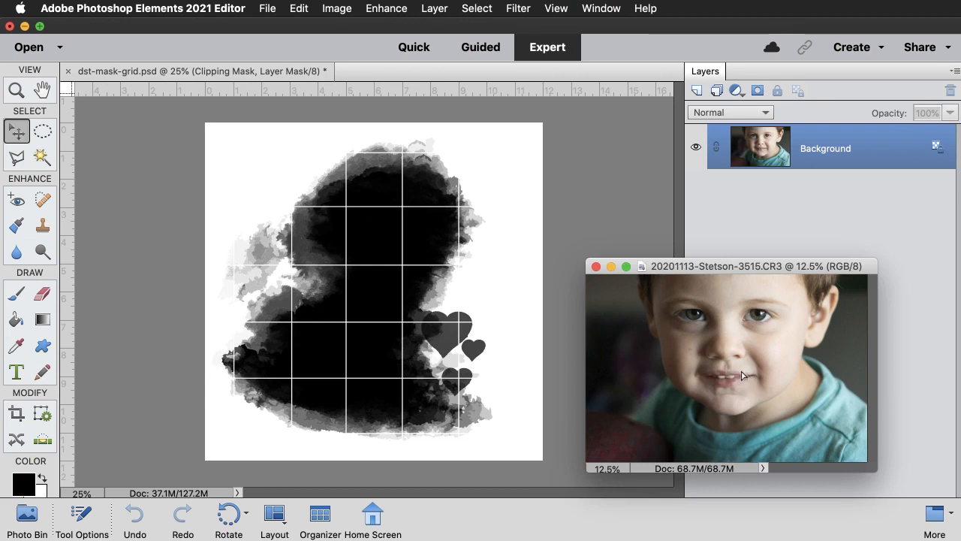
left_click_drag(742, 376, 390, 313)
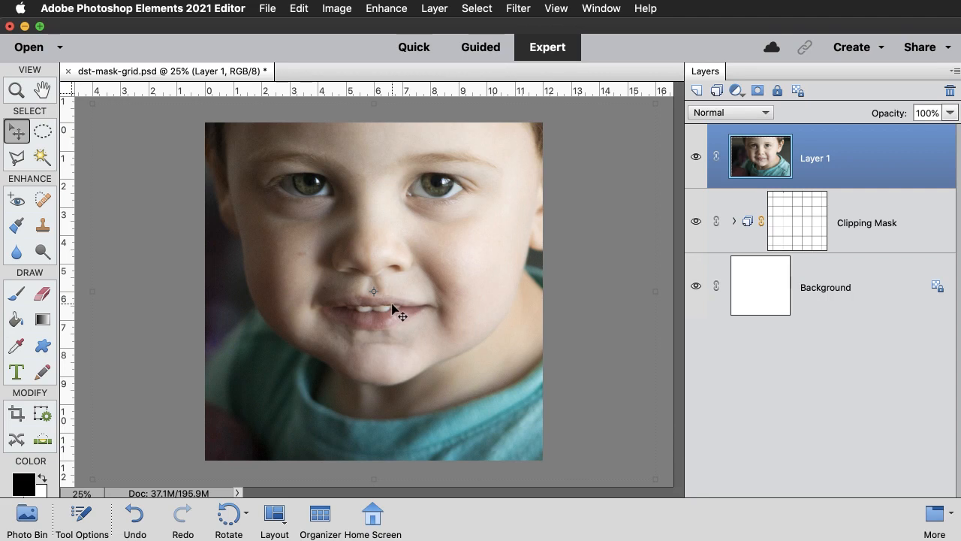
left_click(436, 8)
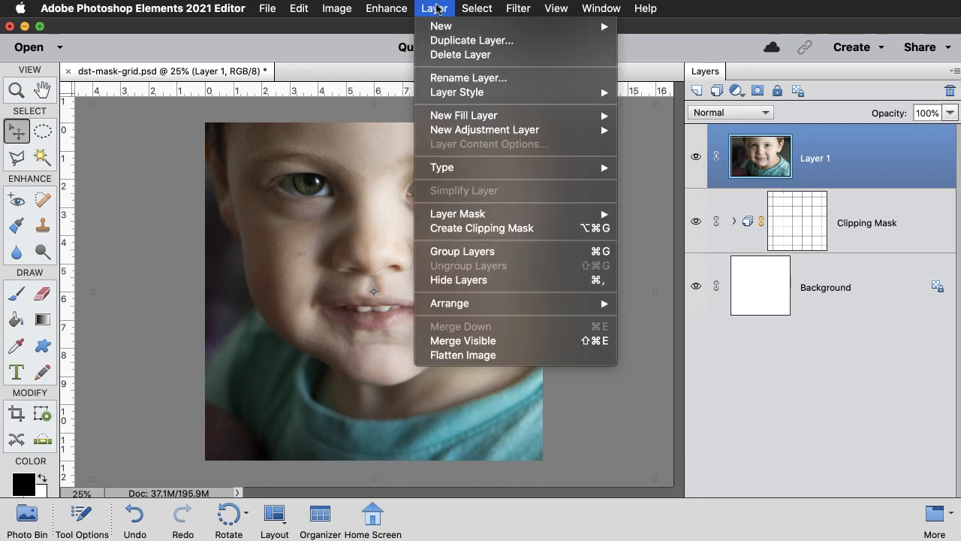
left_click(475, 233)
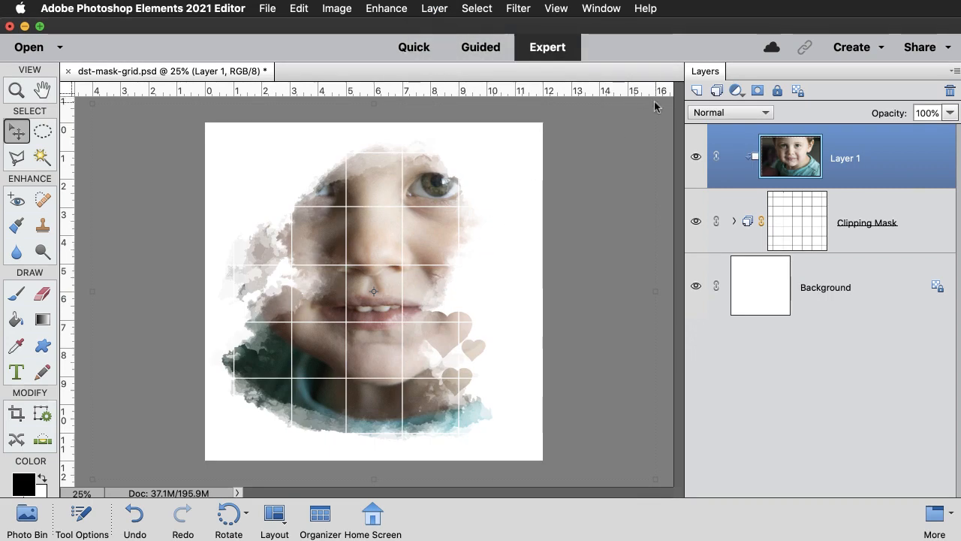
- Scale the clipped photo down proportionally to about the page's height and position the face within the mask shape
left_click_drag(655, 103, 609, 144)
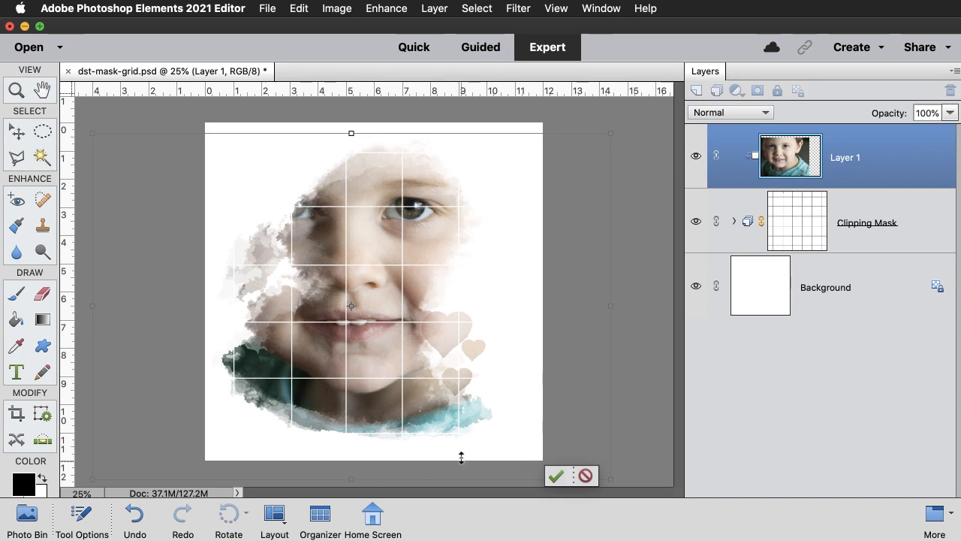
left_click_drag(612, 478, 595, 443)
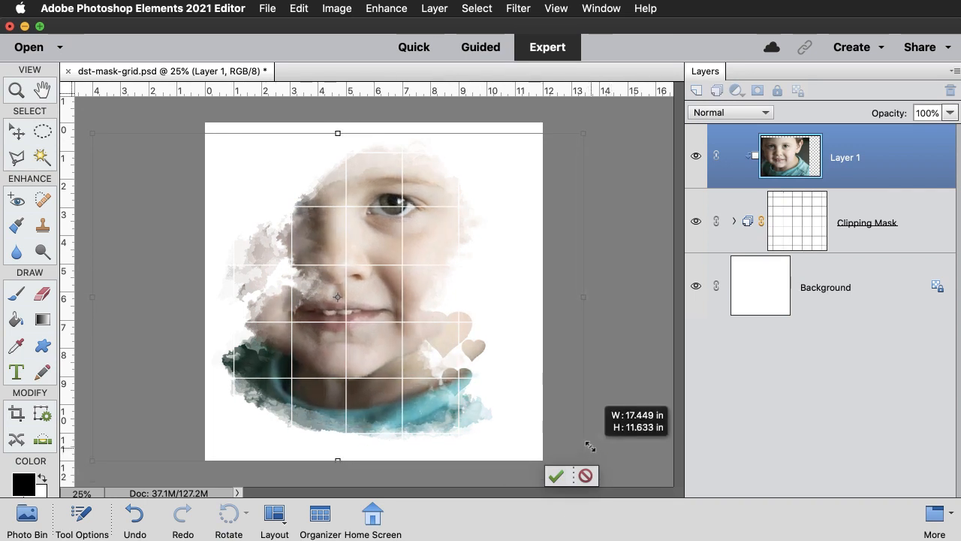
left_click_drag(581, 133, 600, 122)
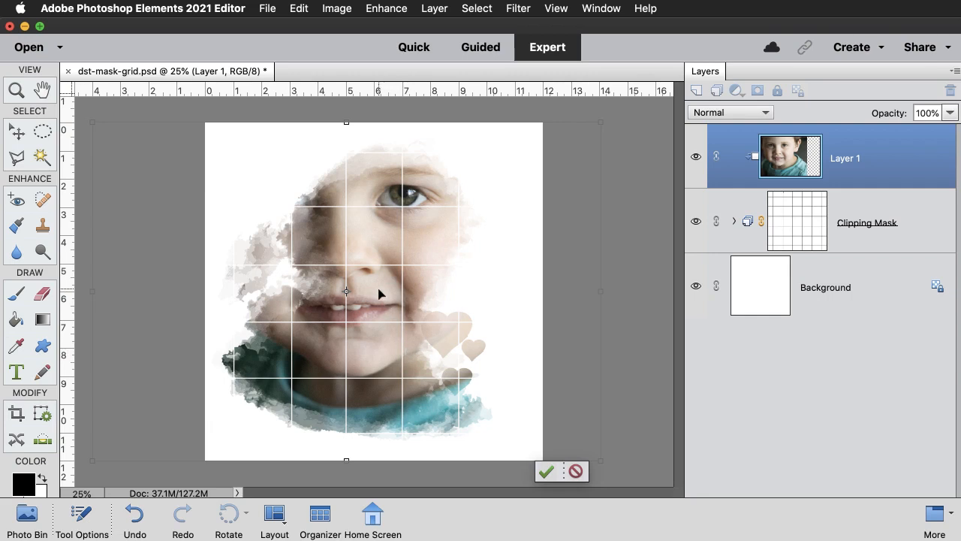
mouse_move(379, 293)
left_mouse_down()
mouse_move(380, 317)
mouse_move(381, 295)
left_mouse_up()
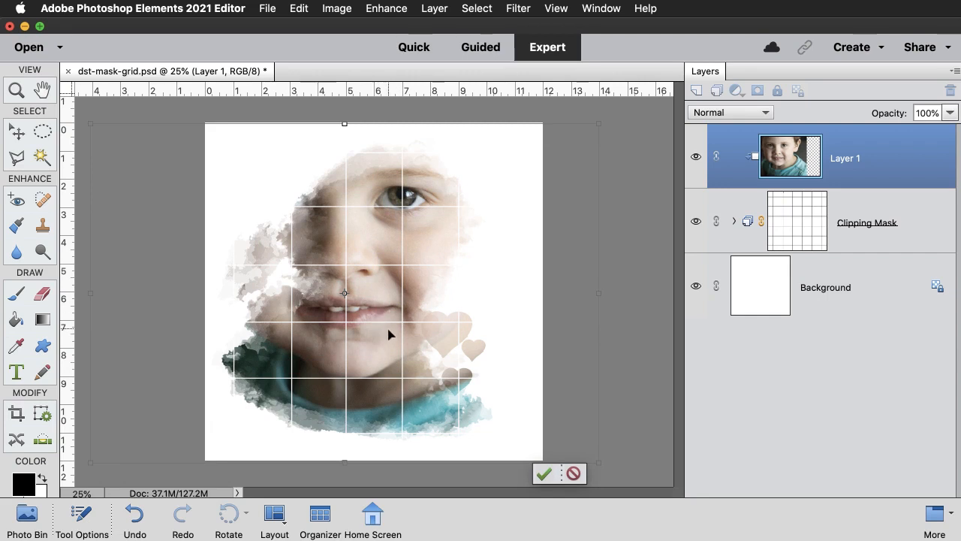
left_click(544, 475)
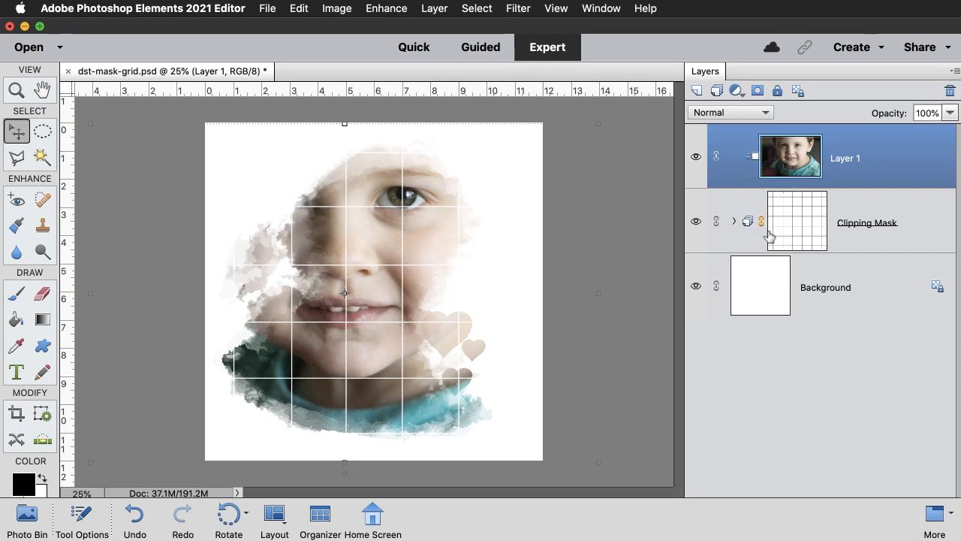
- Try moving the Clipping Mask group together with its linked grid mask
left_click(857, 241)
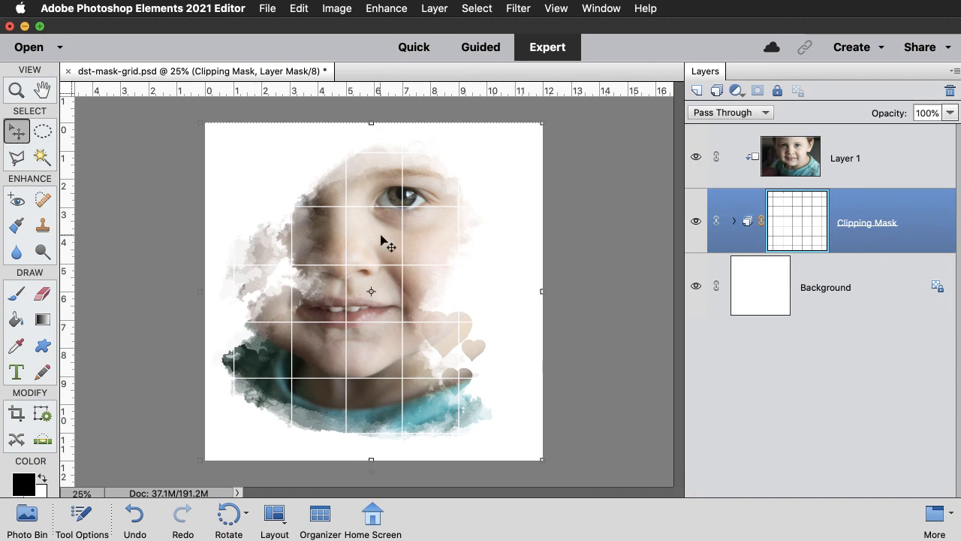
mouse_move(378, 236)
left_mouse_down()
mouse_move(403, 249)
mouse_move(437, 242)
mouse_move(429, 210)
mouse_move(385, 210)
mouse_move(365, 243)
mouse_move(380, 255)
mouse_move(389, 243)
left_mouse_up()
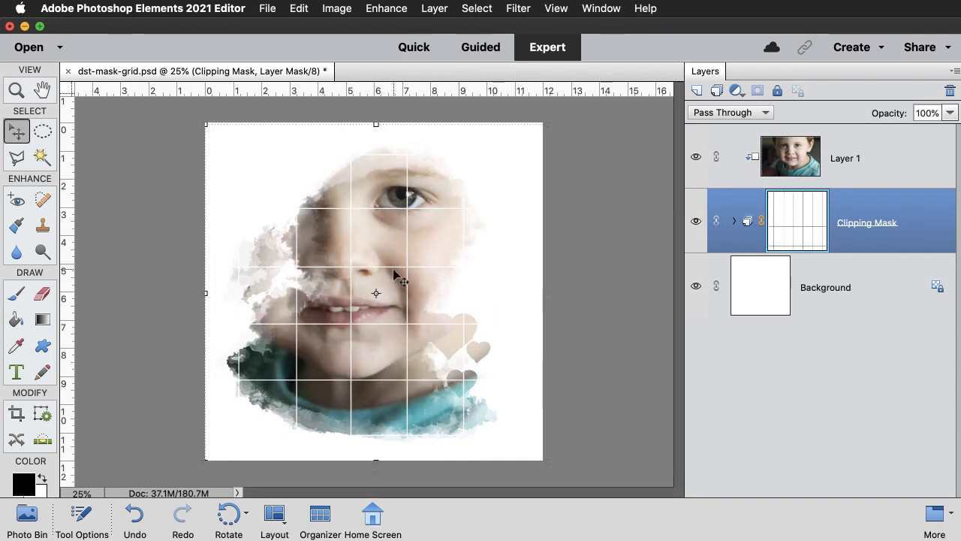
left_click(393, 268)
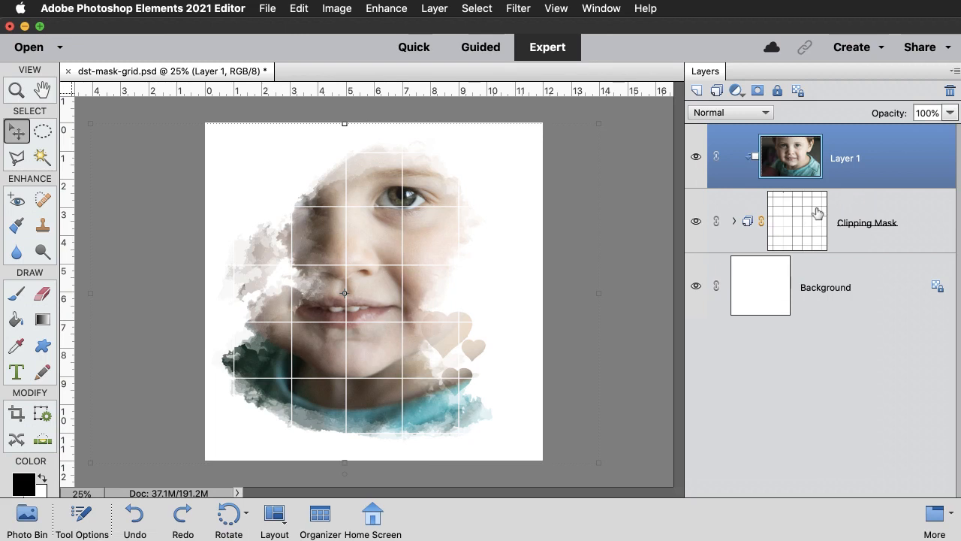
- Unlink the layer mask from the Clipping Mask group and shift only the grid up and slightly right
left_click(762, 222)
left_click(799, 228)
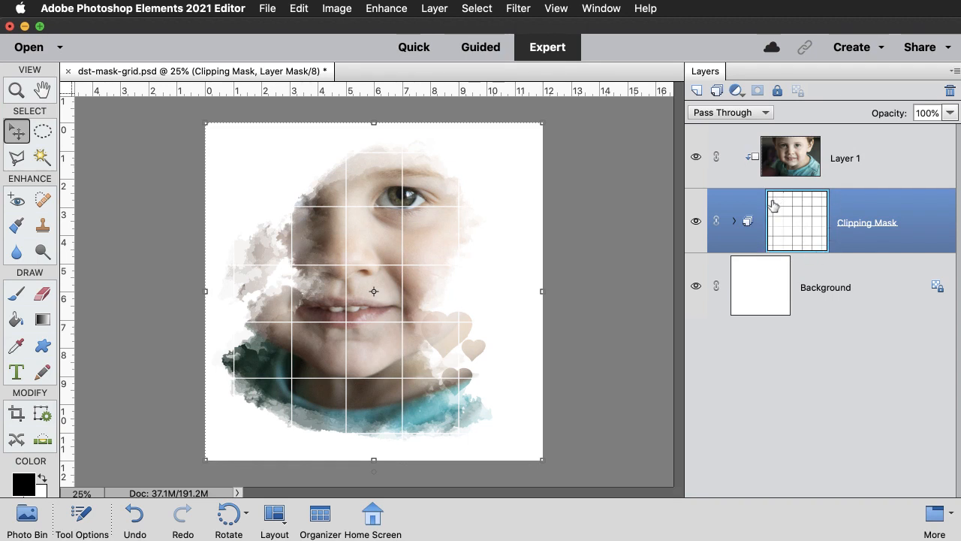
left_click_drag(432, 263, 414, 244)
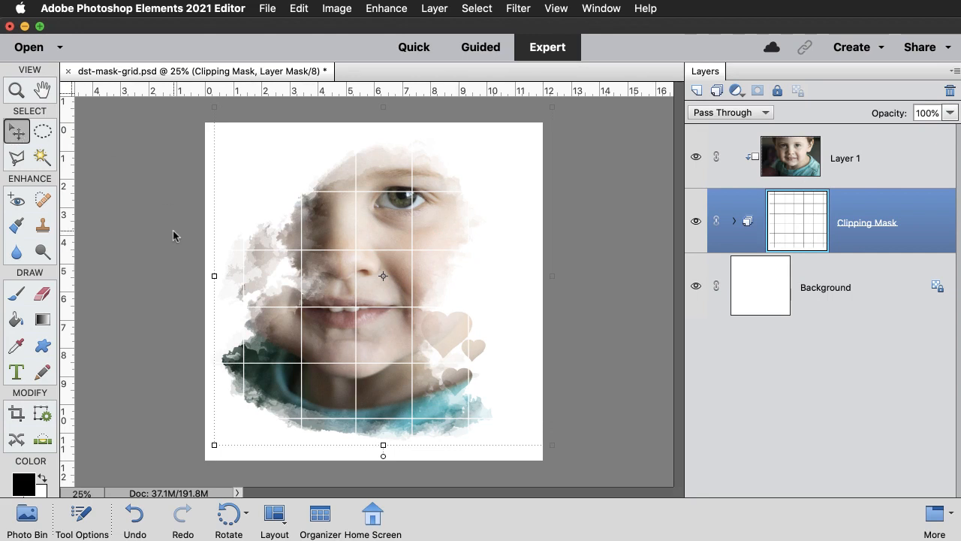
- Scale the unlinked grid mask proportionally to 165.30% and reposition its lines over the face
key("super+t")
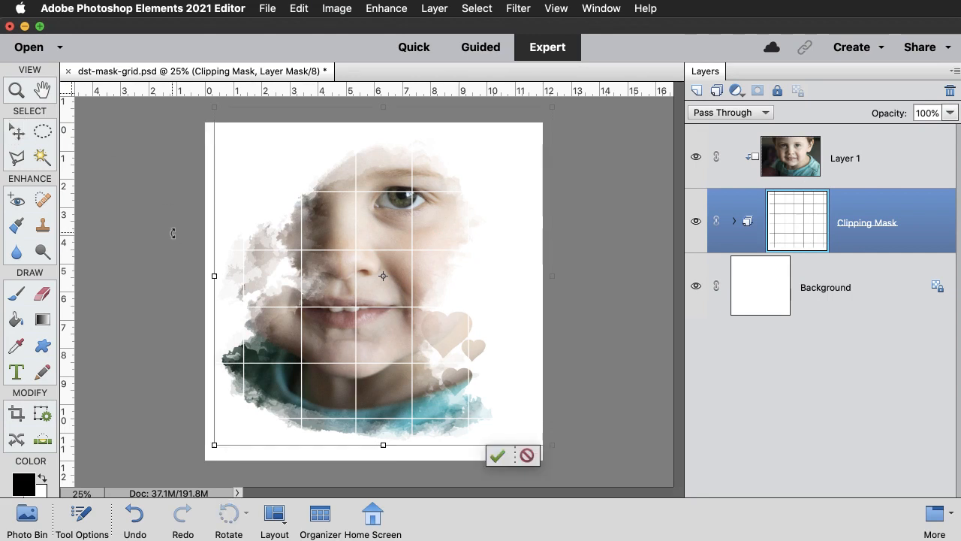
left_click(80, 518)
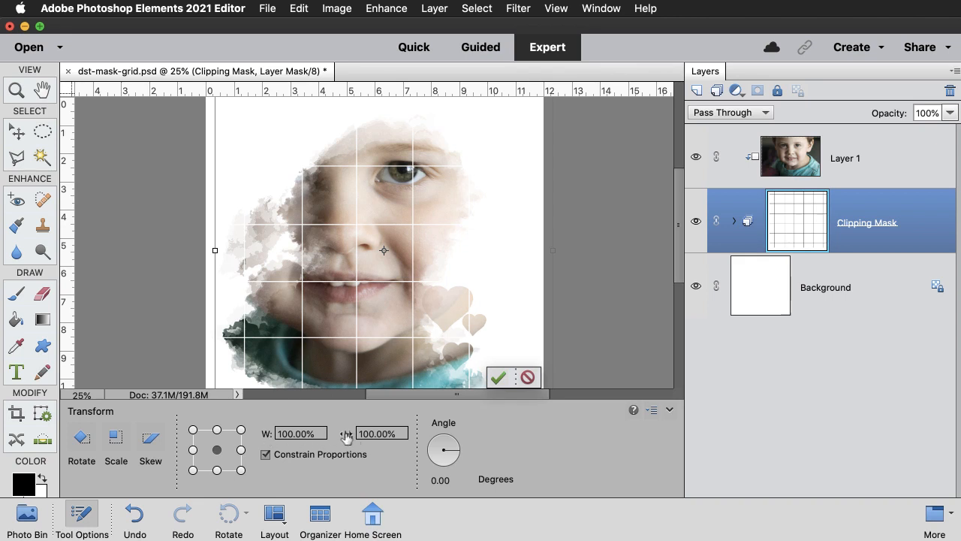
mouse_move(347, 436)
left_mouse_down()
mouse_move(359, 446)
mouse_move(344, 438)
left_mouse_up()
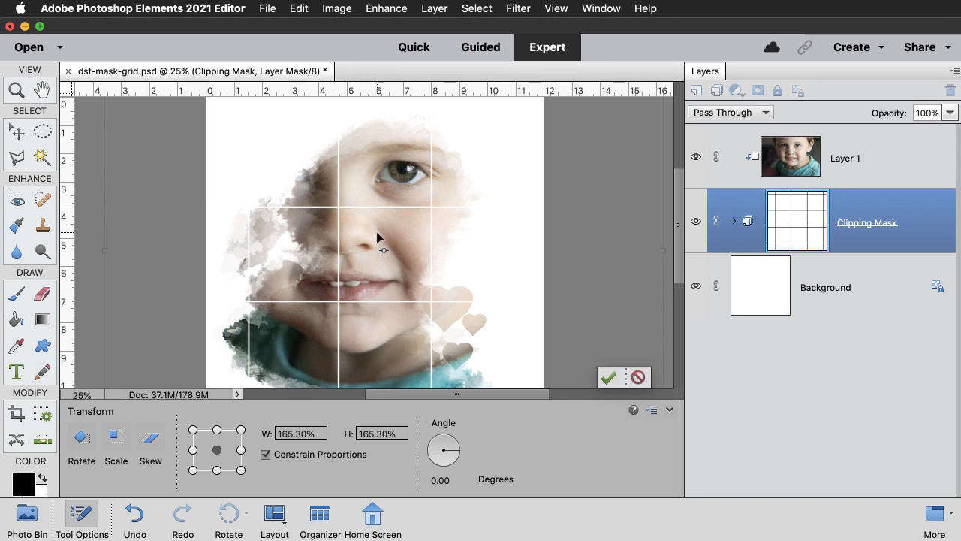
left_click_drag(374, 235, 391, 245)
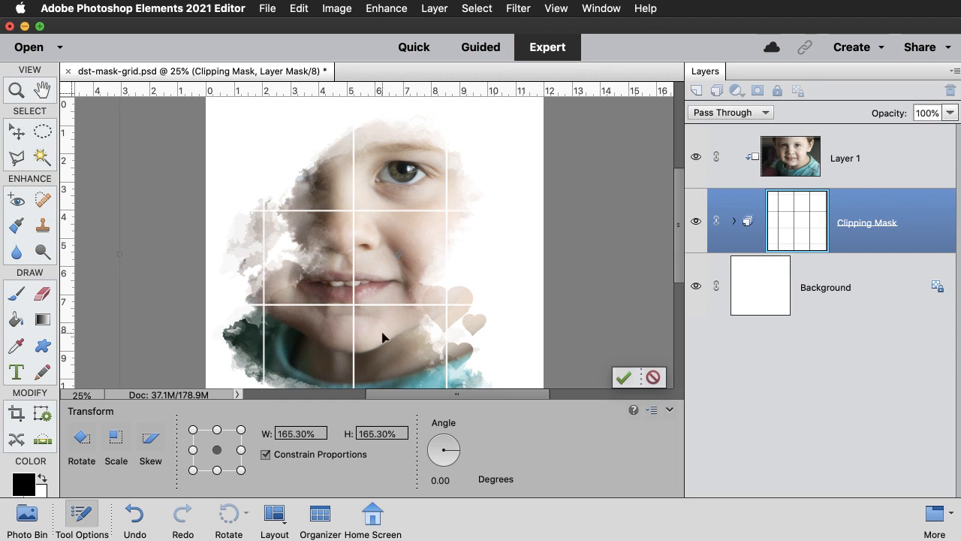
left_click(622, 379)
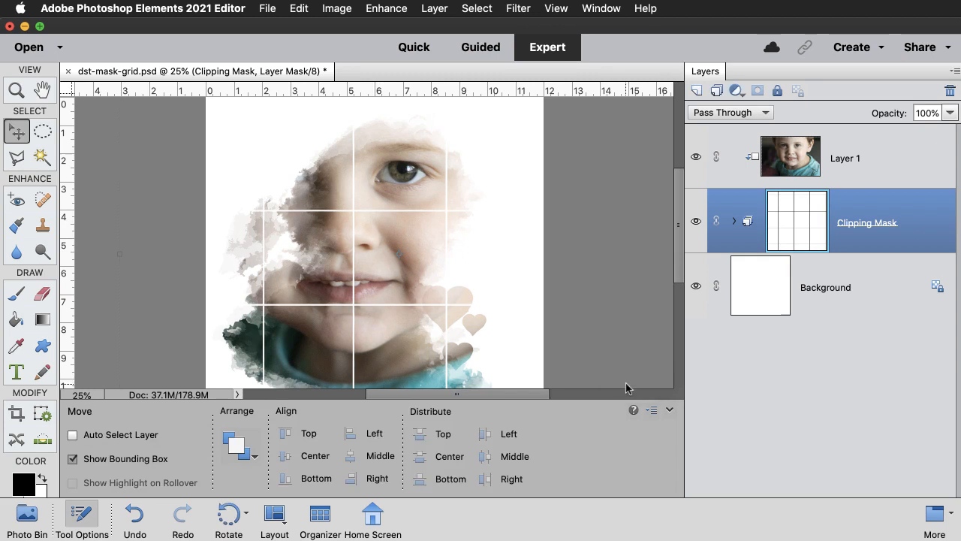
left_click(669, 411)
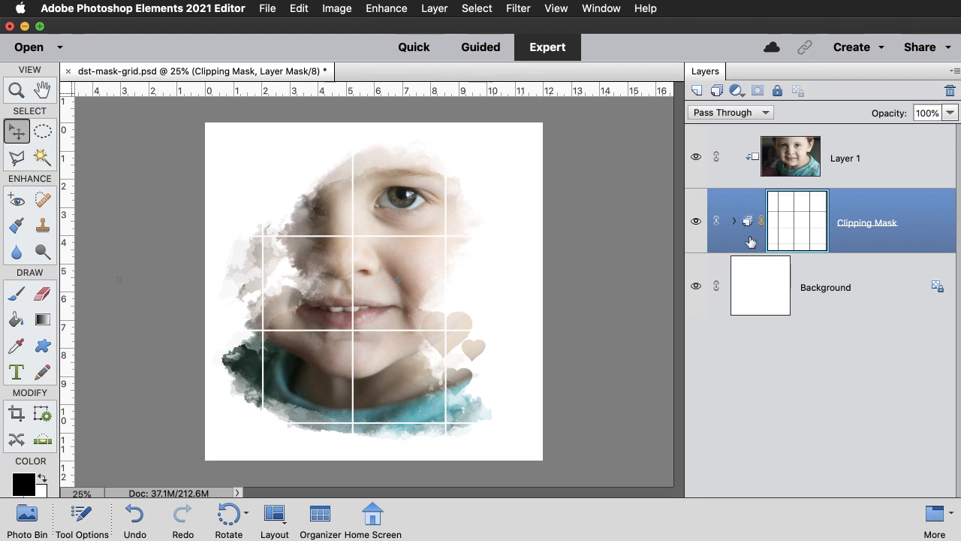
- Relink the layer mask to the Clipping Mask group and move both together slightly up and right
left_click(761, 221)
mouse_move(429, 293)
left_mouse_down()
mouse_move(396, 271)
mouse_move(431, 276)
mouse_move(430, 302)
mouse_move(437, 296)
left_mouse_up()
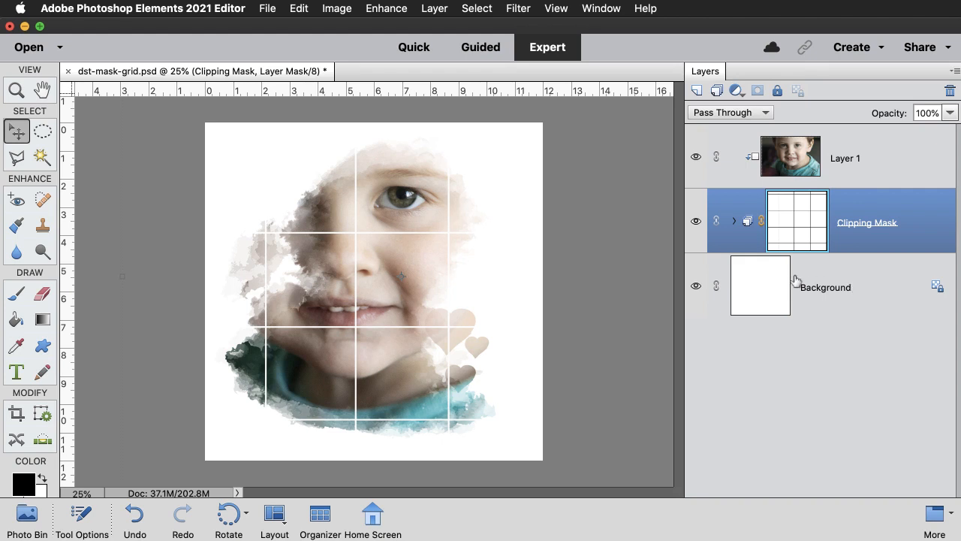
- Place the blue patterned paper from dbd_happybirthday_pp_9.jpg directly above the Background layer in dst-mask-grid.psd
left_click(876, 283)
left_click(600, 9)
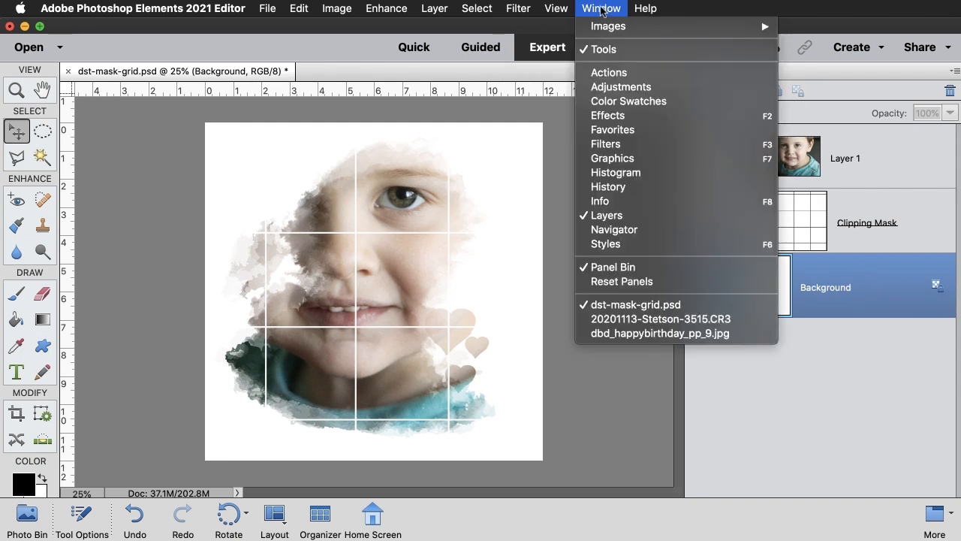
left_click(611, 333)
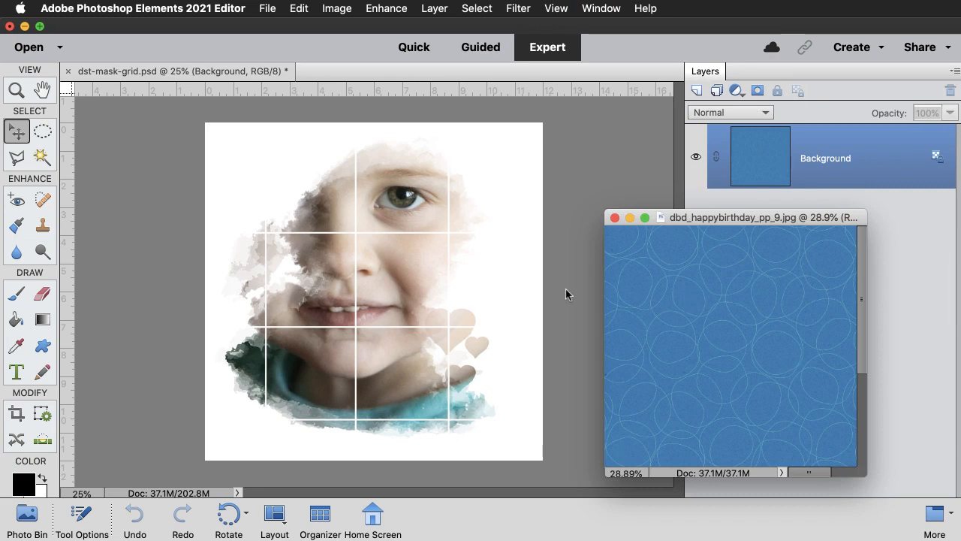
left_click_drag(701, 335, 401, 320)
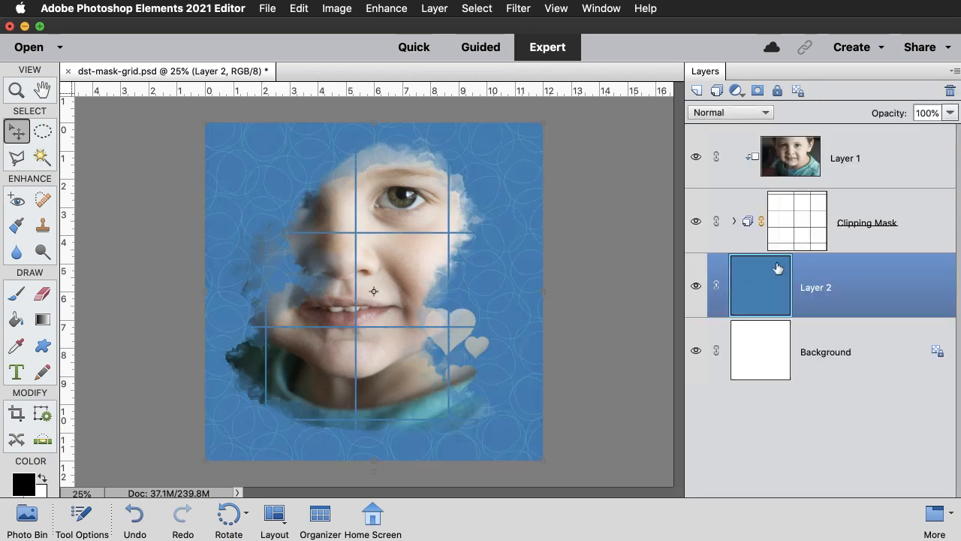